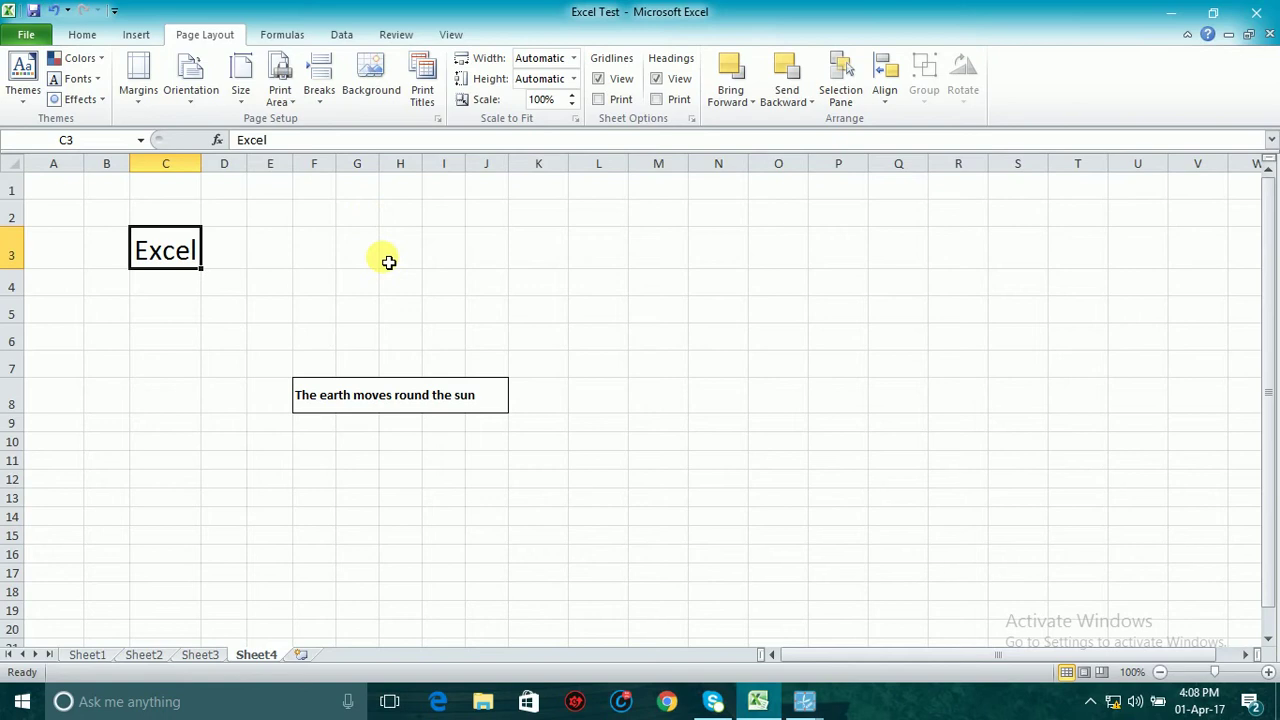
Step: Add an outside border to the Excel cell C3 and enlarge the cell by heightening row 3 and widening column C
{"action": "left_click", "coordinate": [82, 34]}
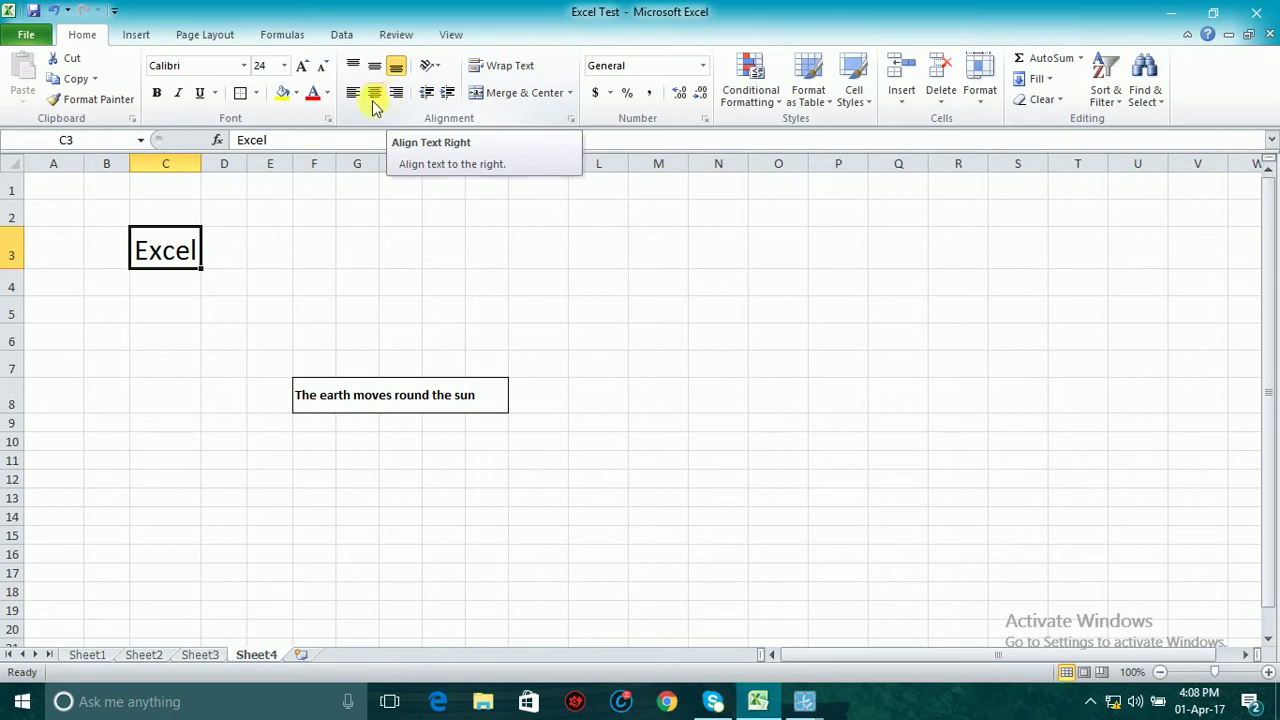
{"action": "left_click", "coordinate": [197, 334]}
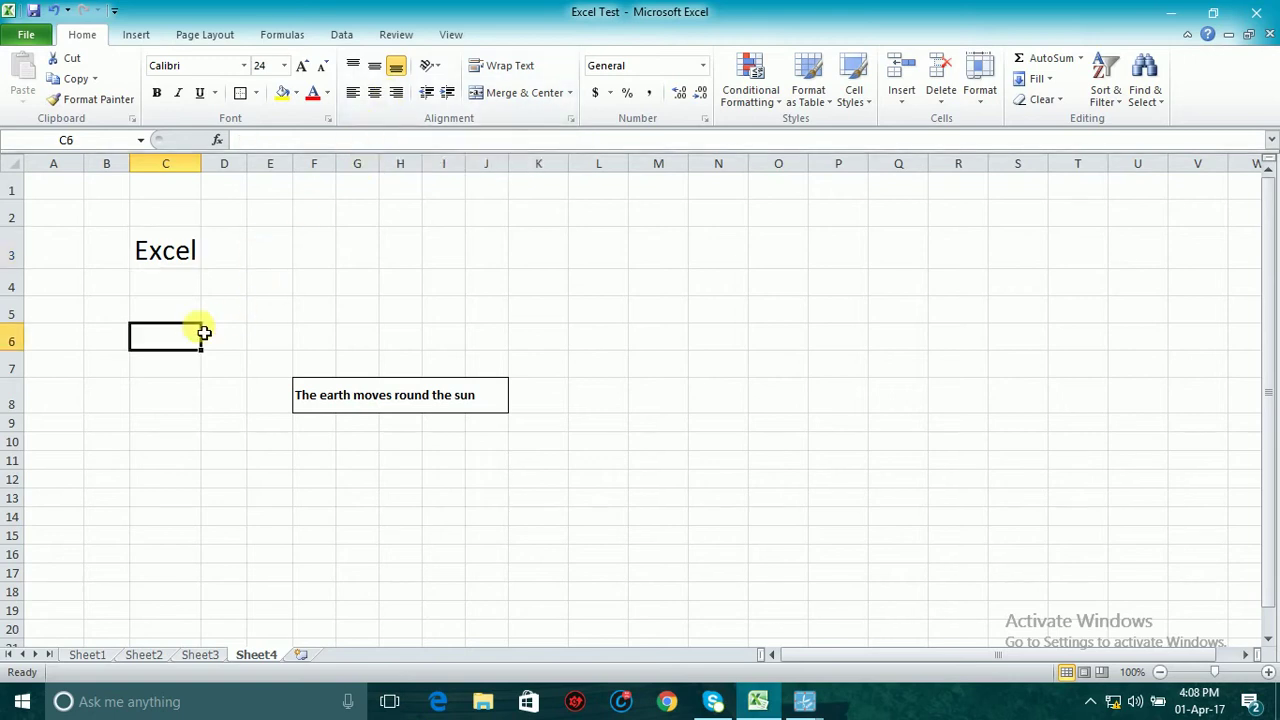
{"action": "left_click", "coordinate": [177, 253]}
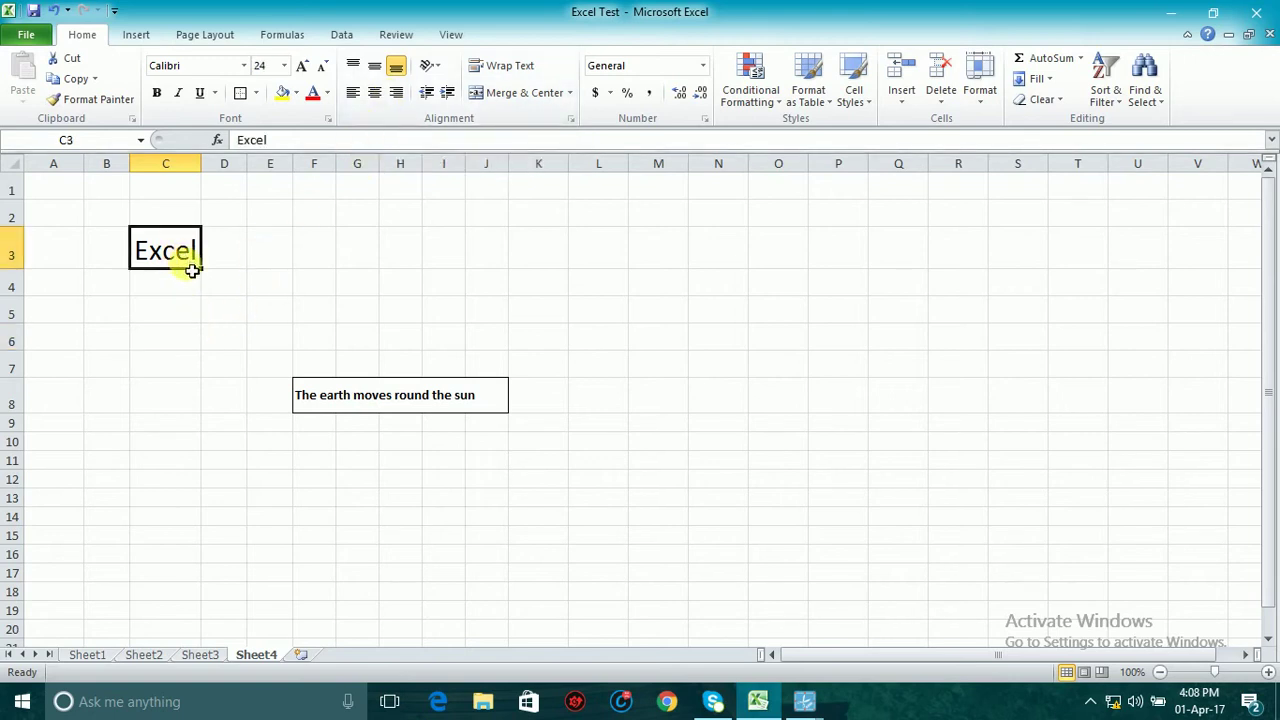
{"action": "left_click", "coordinate": [257, 97]}
{"action": "left_click", "coordinate": [290, 260]}
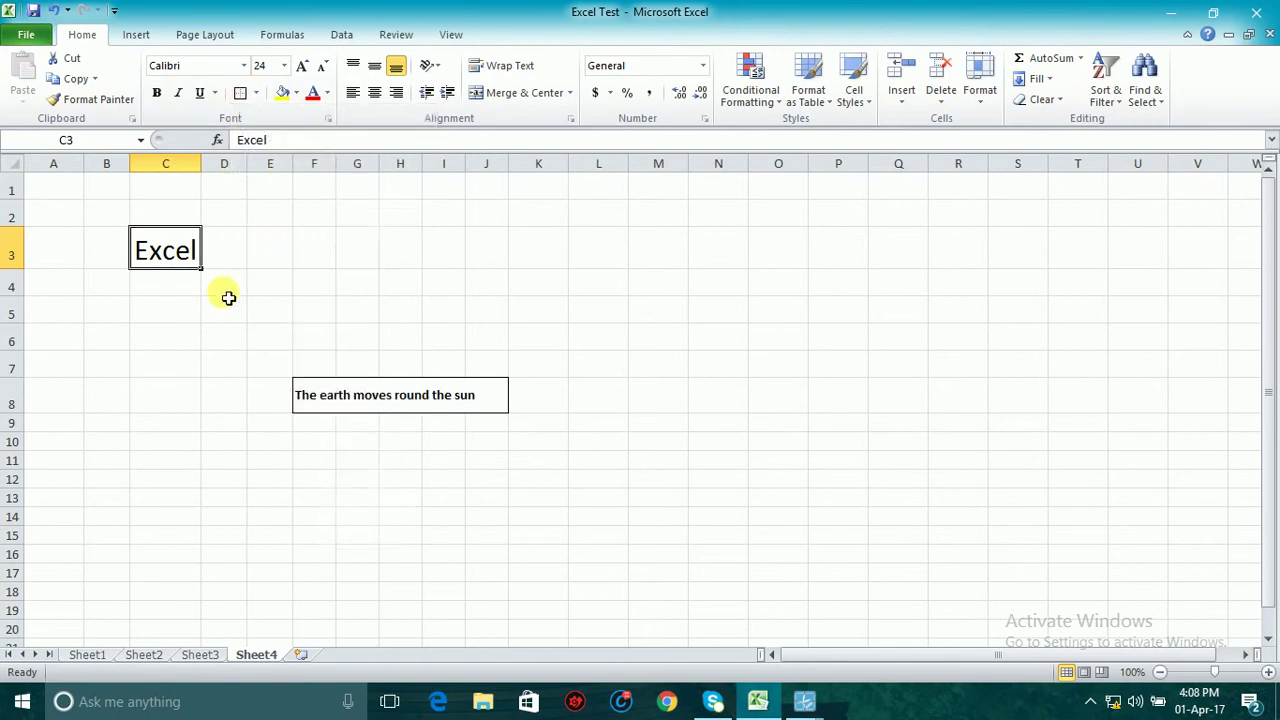
{"action": "left_click_drag", "start_coordinate": [27, 276], "coordinate": [27, 286]}
{"action": "left_click_drag", "start_coordinate": [202, 178], "coordinate": [224, 180]}
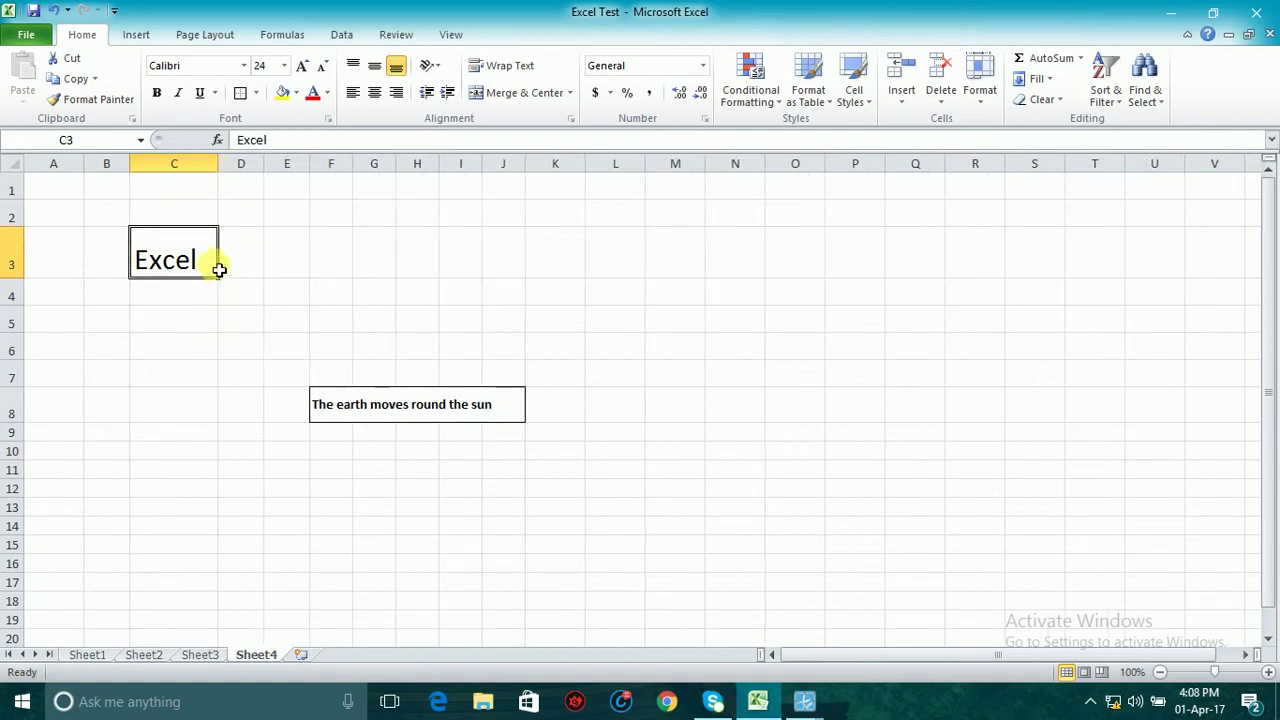
Step: Align the text in C3 to the middle and finally the top vertically, and to the center and finally the right horizontally
{"action": "left_click", "coordinate": [376, 68]}
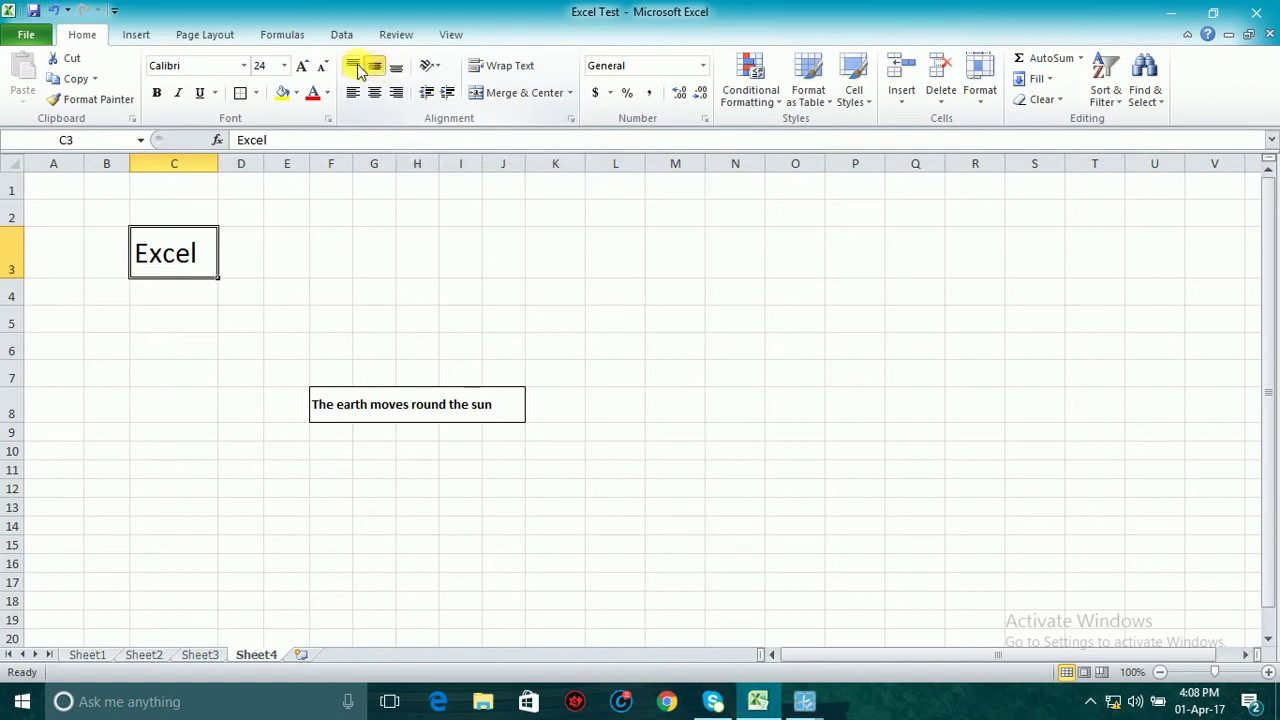
{"action": "left_click", "coordinate": [356, 68]}
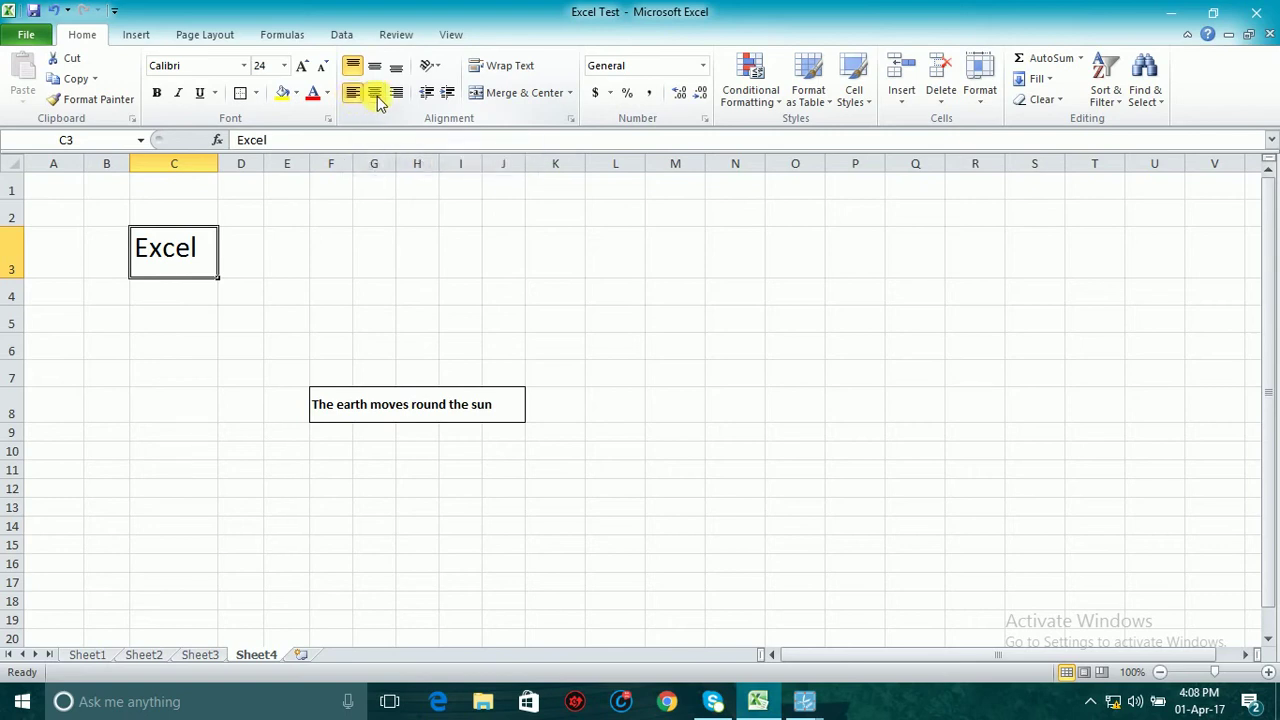
{"action": "left_click", "coordinate": [375, 97]}
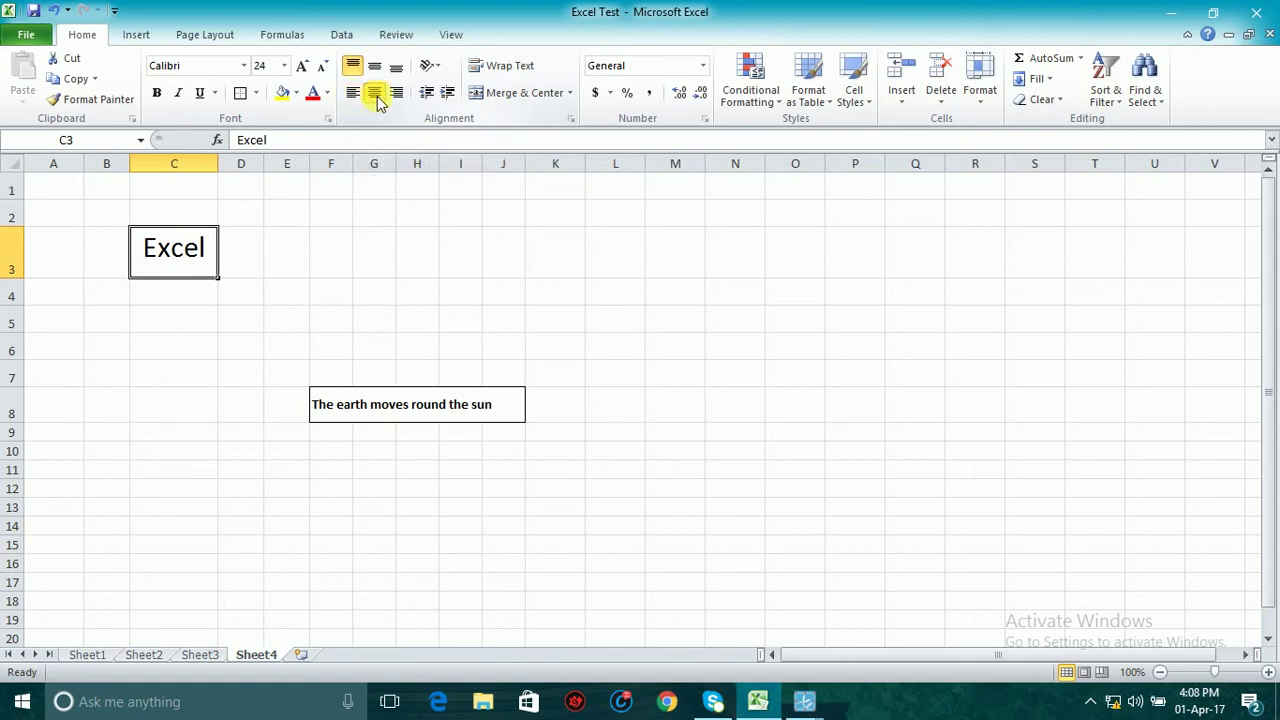
{"action": "left_click", "coordinate": [397, 97]}
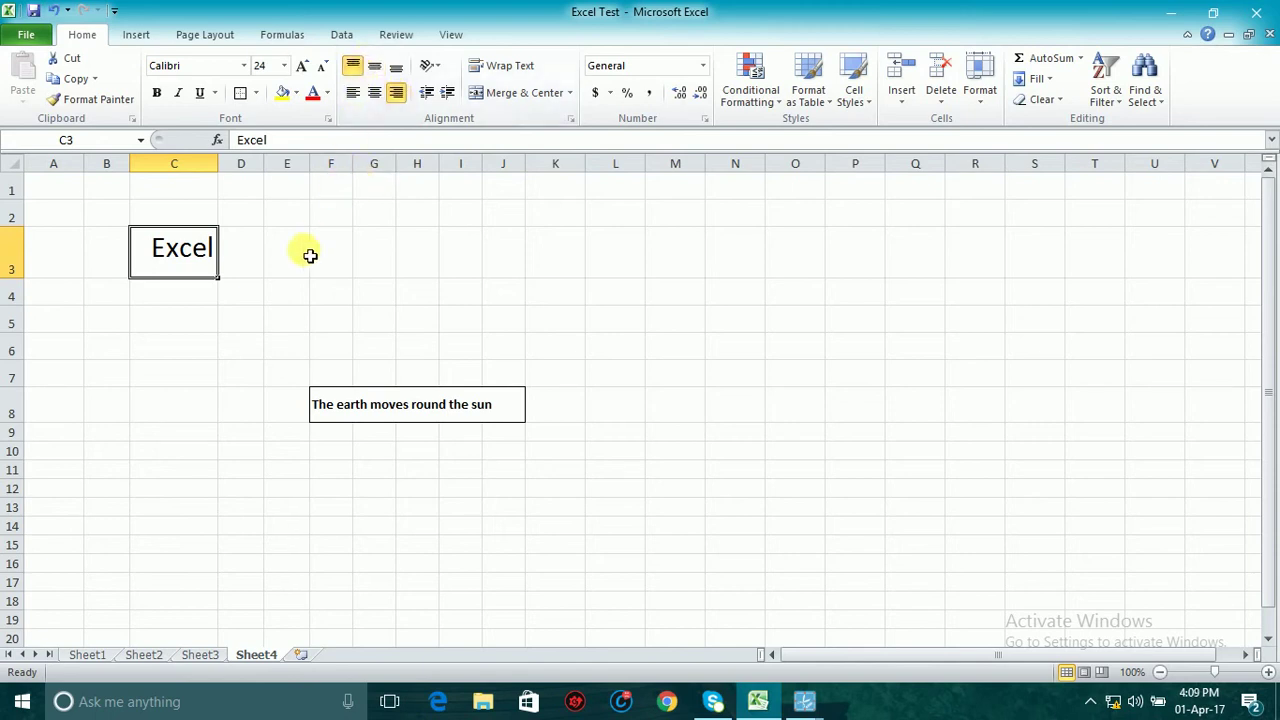
Step: Angle the text in C3 counterclockwise and increase the height of row 3 so the whole word fits
{"action": "left_click", "coordinate": [443, 72]}
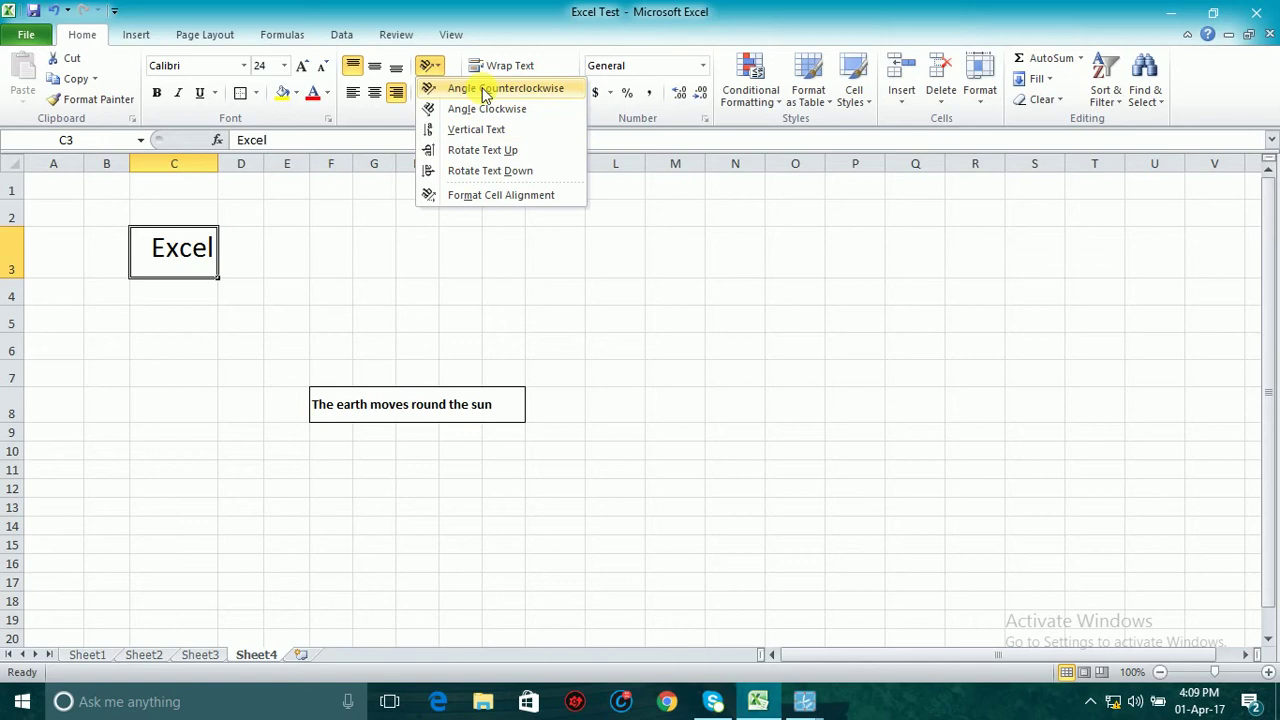
{"action": "left_click", "coordinate": [483, 90]}
{"action": "left_click", "coordinate": [200, 350]}
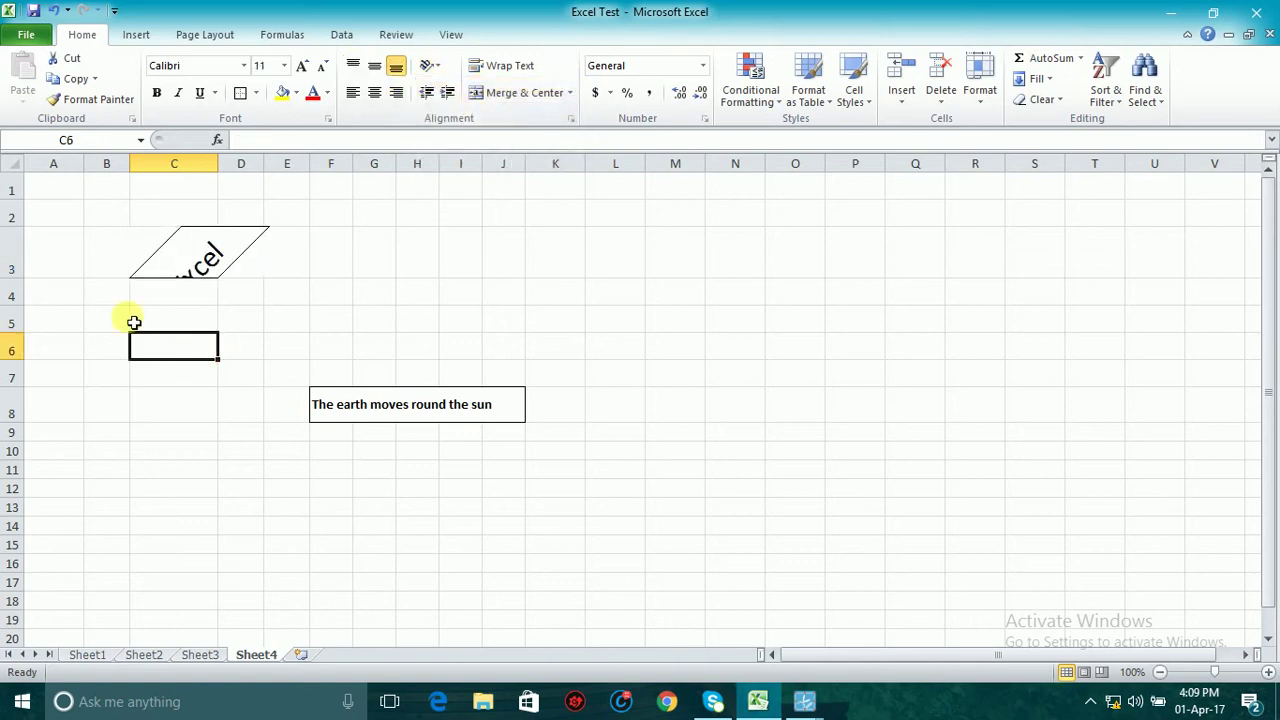
{"action": "left_click_drag", "start_coordinate": [26, 282], "coordinate": [26, 326]}
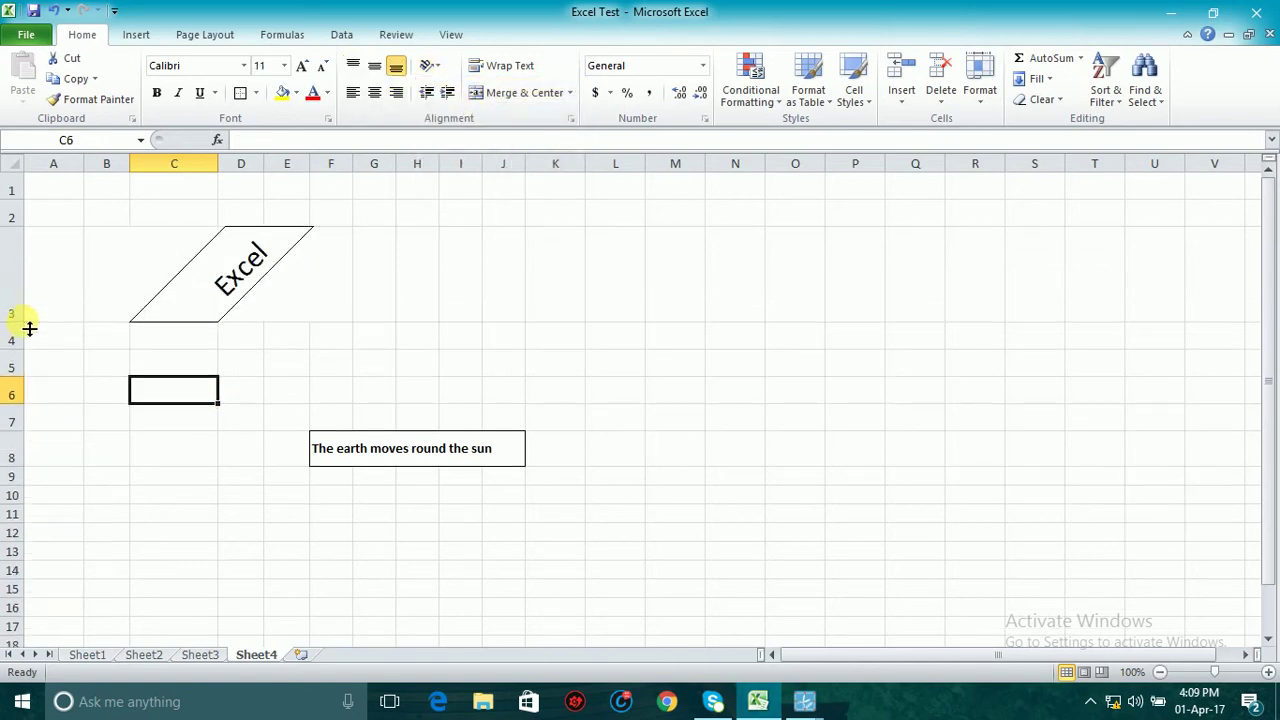
Step: Change the orientation of the text in C3 to Angle Clockwise
{"action": "left_click", "coordinate": [248, 292]}
{"action": "left_click", "coordinate": [203, 288]}
{"action": "left_click", "coordinate": [436, 76]}
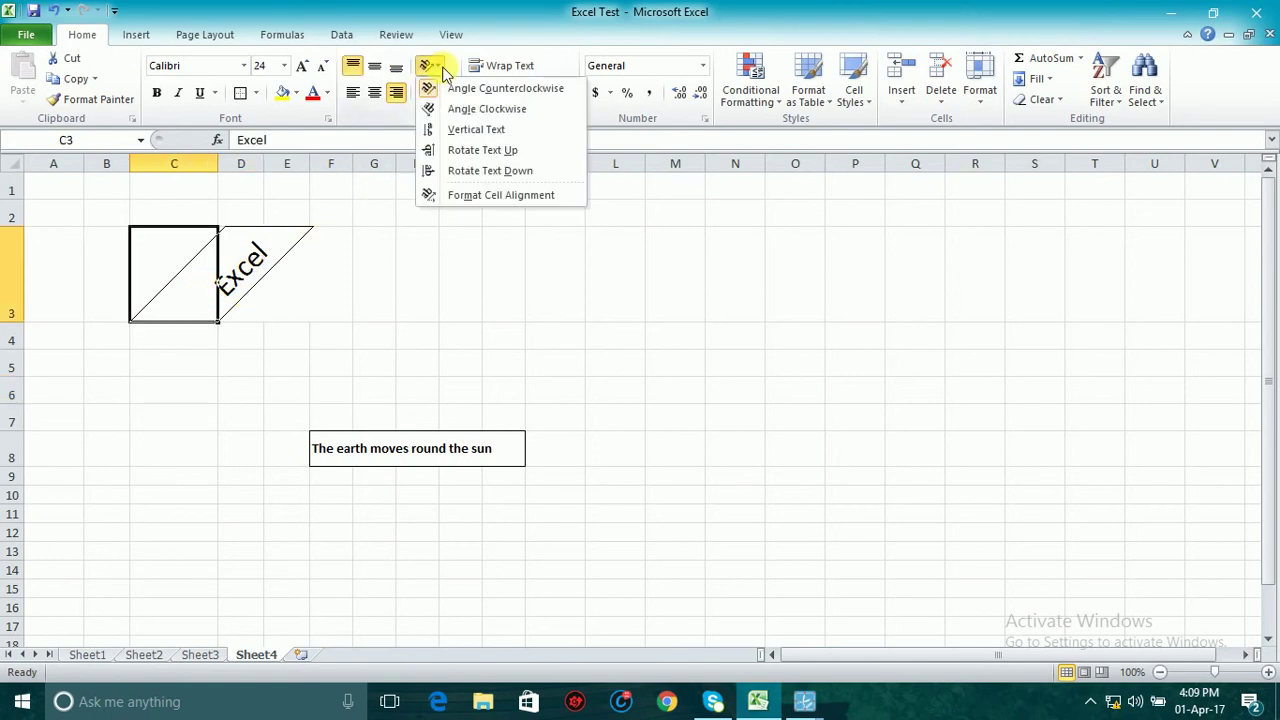
{"action": "left_click", "coordinate": [445, 106]}
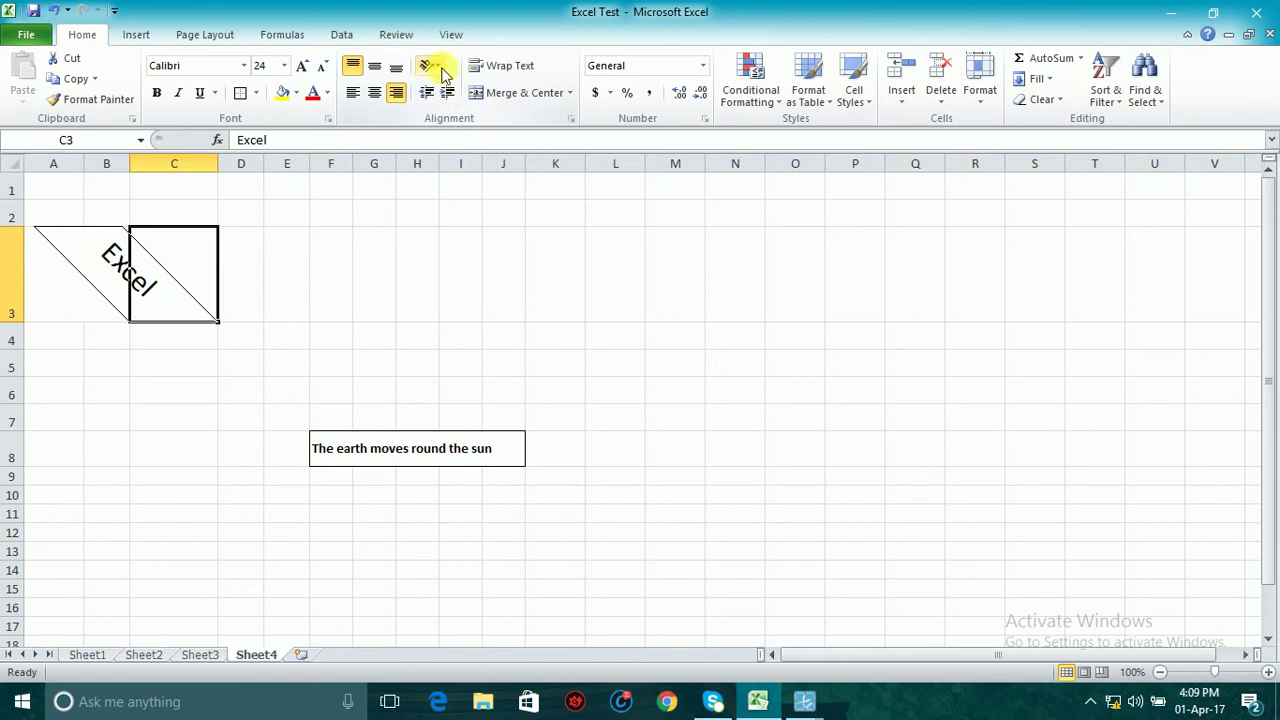
Step: Set the text orientation of C3 to 0 degrees in the cell alignment settings
{"action": "left_click", "coordinate": [434, 66]}
{"action": "left_click", "coordinate": [467, 196]}
{"action": "left_click_drag", "start_coordinate": [654, 412], "coordinate": [670, 382]}
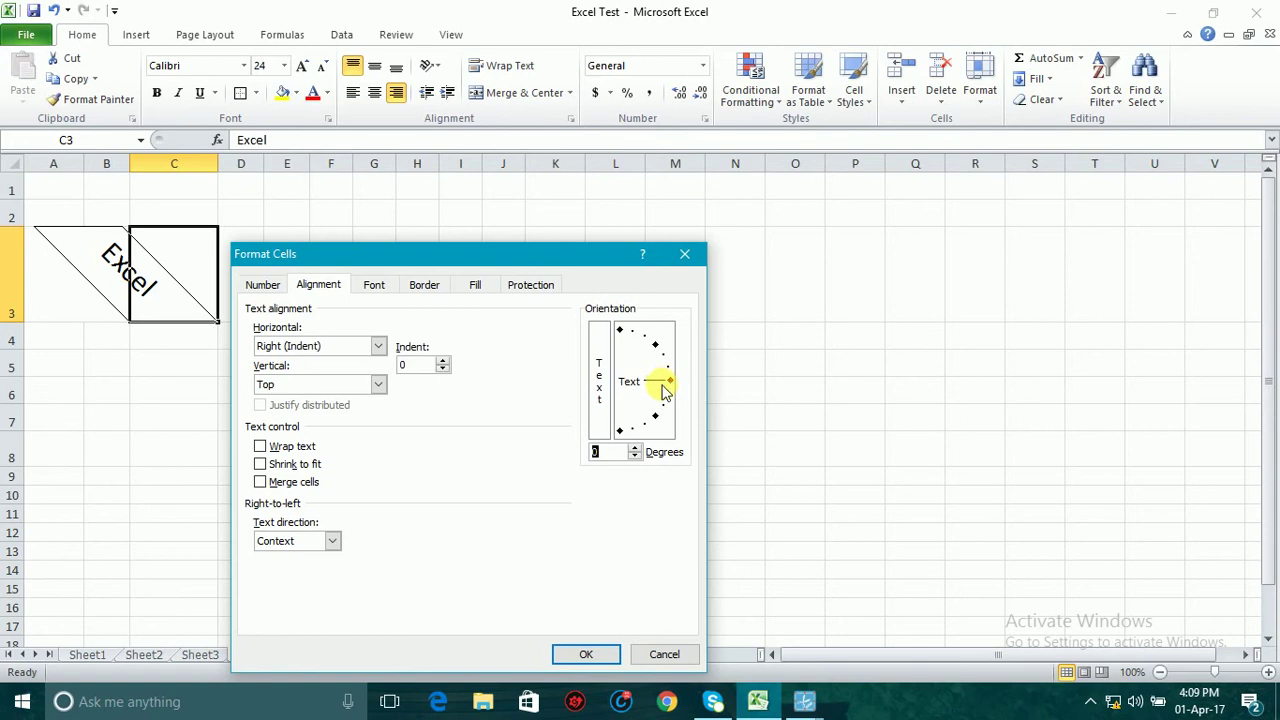
{"action": "left_click", "coordinate": [586, 654]}
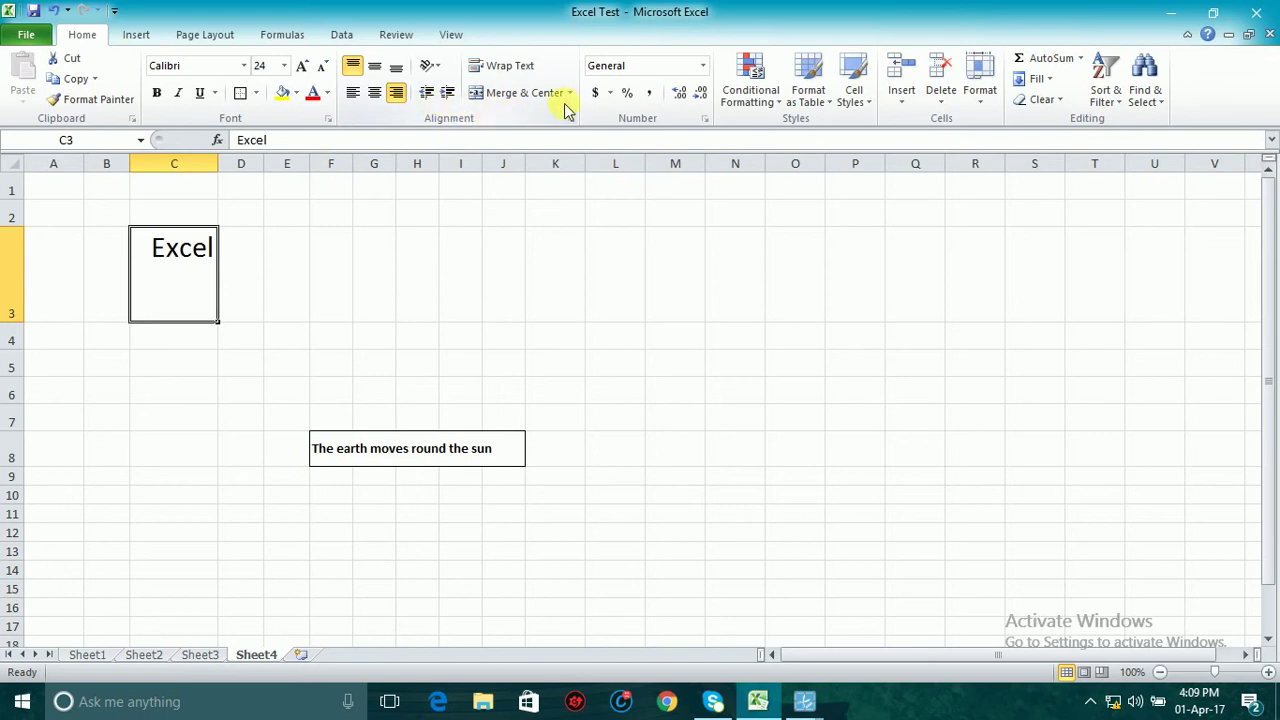
{"action": "left_click", "coordinate": [595, 490]}
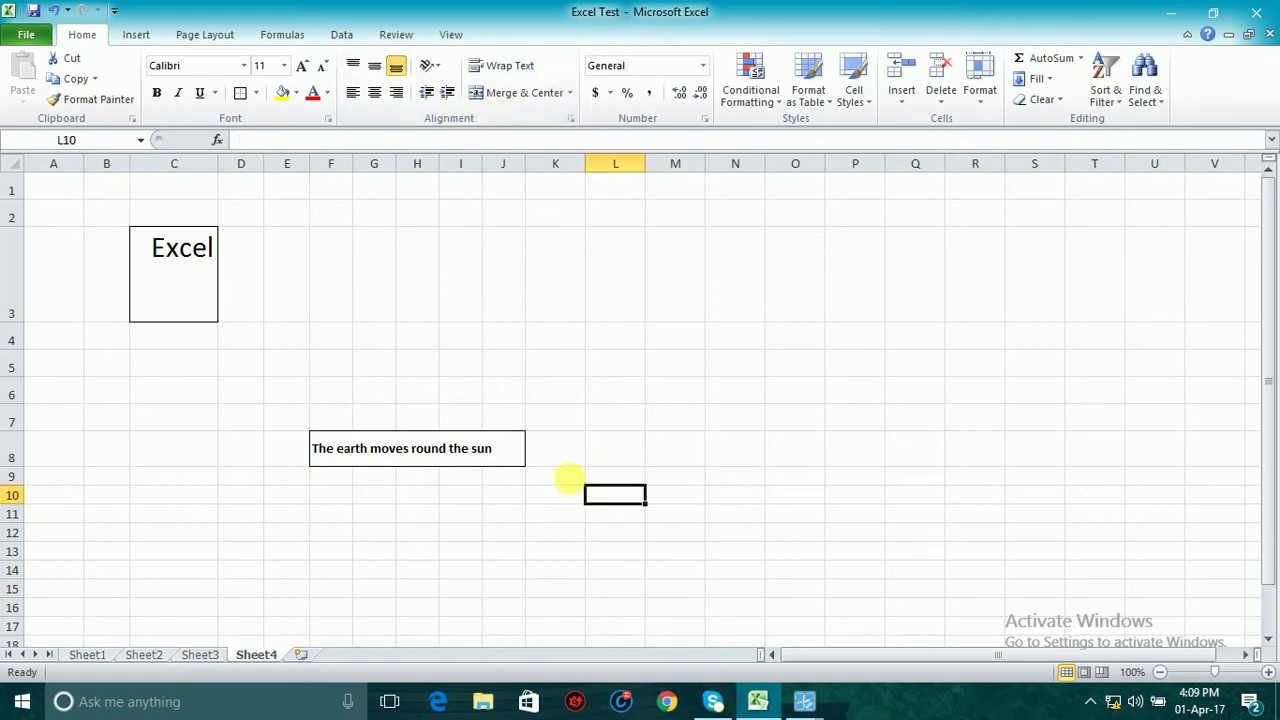
Step: Unmerge the cell in row 8 containing the sentence "The earth moves round the sun"
{"action": "left_click", "coordinate": [343, 451]}
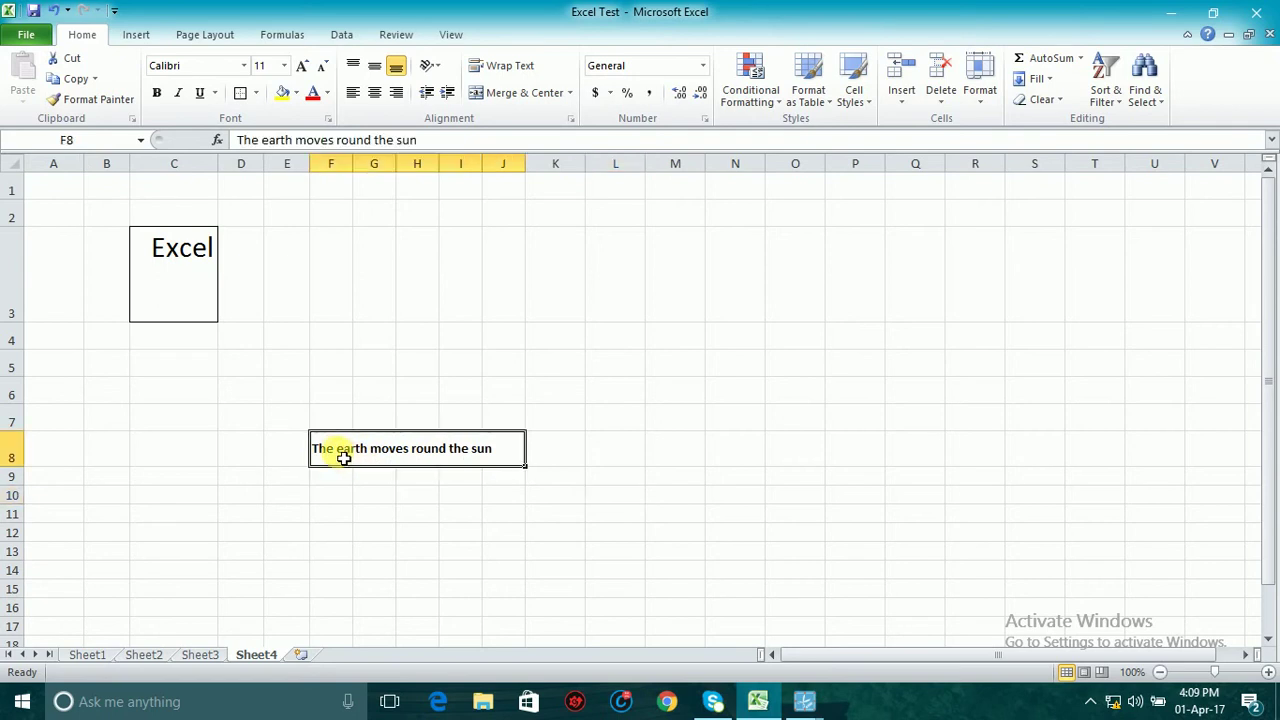
{"action": "left_click", "coordinate": [485, 92]}
{"action": "left_click", "coordinate": [610, 514]}
{"action": "left_click_drag", "start_coordinate": [354, 461], "coordinate": [508, 457]}
{"action": "left_click", "coordinate": [522, 516]}
Step: Merge and center the sentence across cells F8 to J8
{"action": "left_click", "coordinate": [339, 455]}
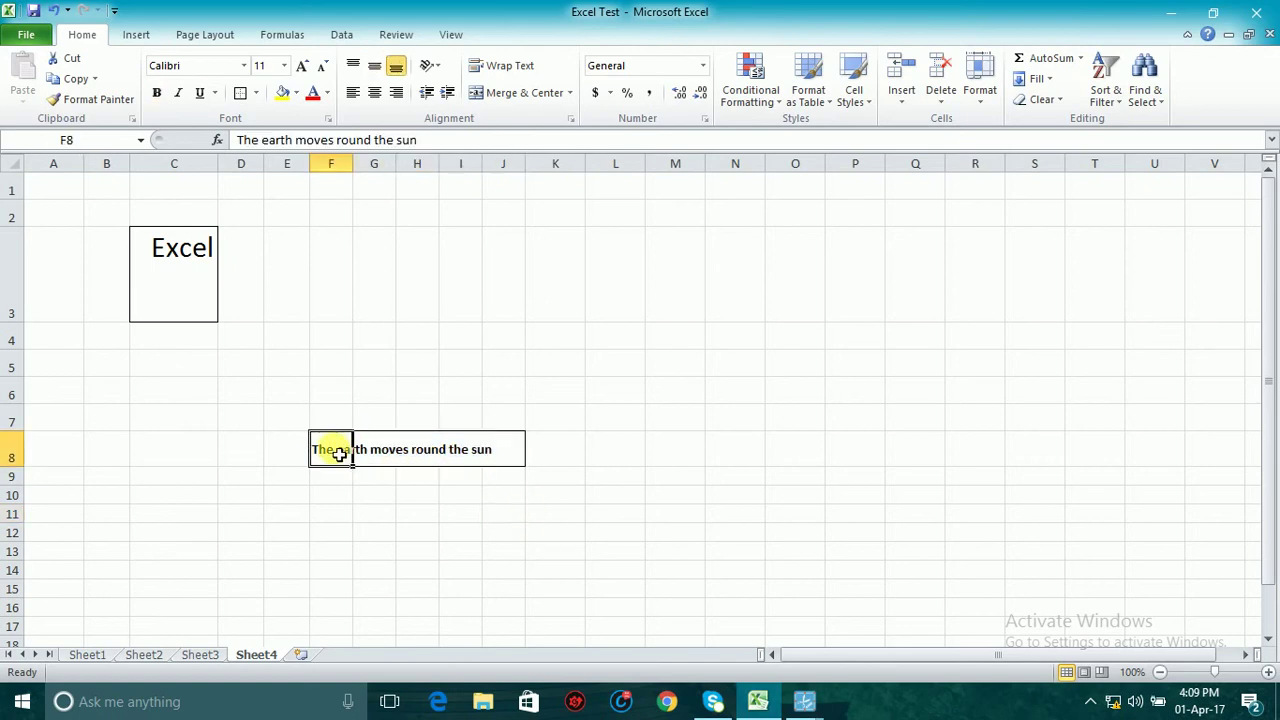
{"action": "left_click_drag", "start_coordinate": [339, 455], "coordinate": [505, 447]}
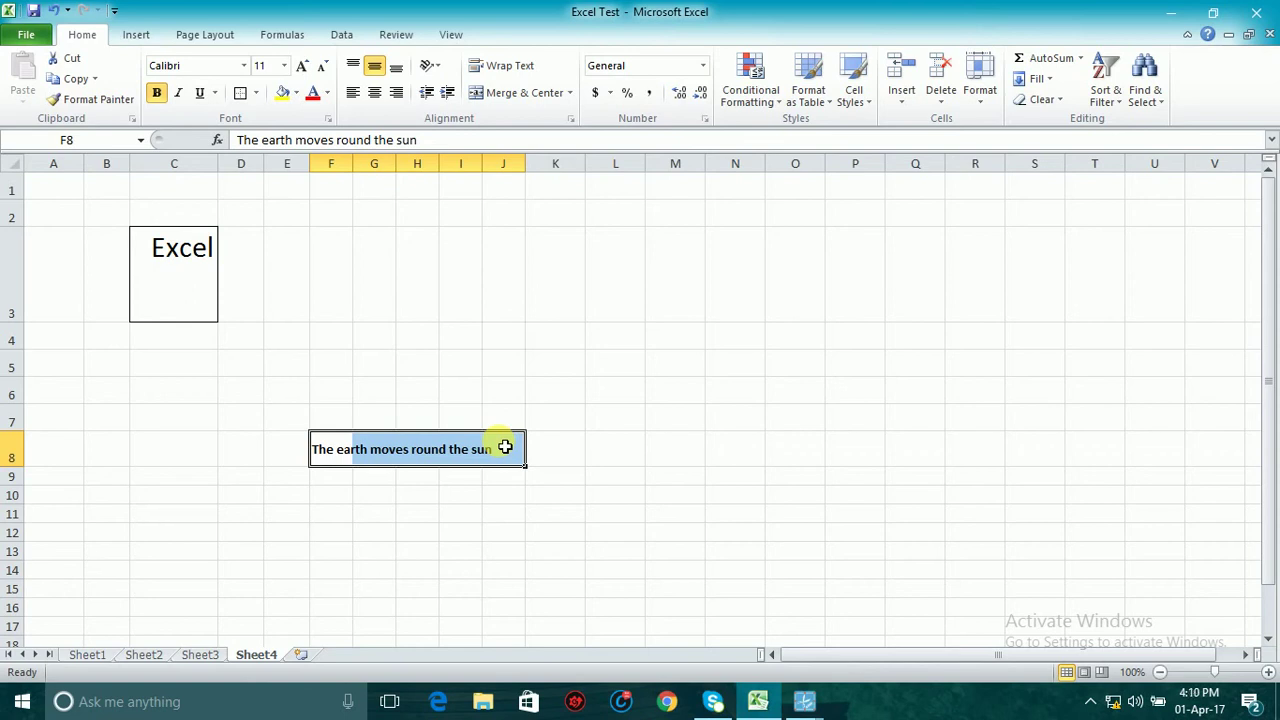
{"action": "left_click", "coordinate": [347, 458]}
{"action": "left_click_drag", "start_coordinate": [347, 458], "coordinate": [501, 459]}
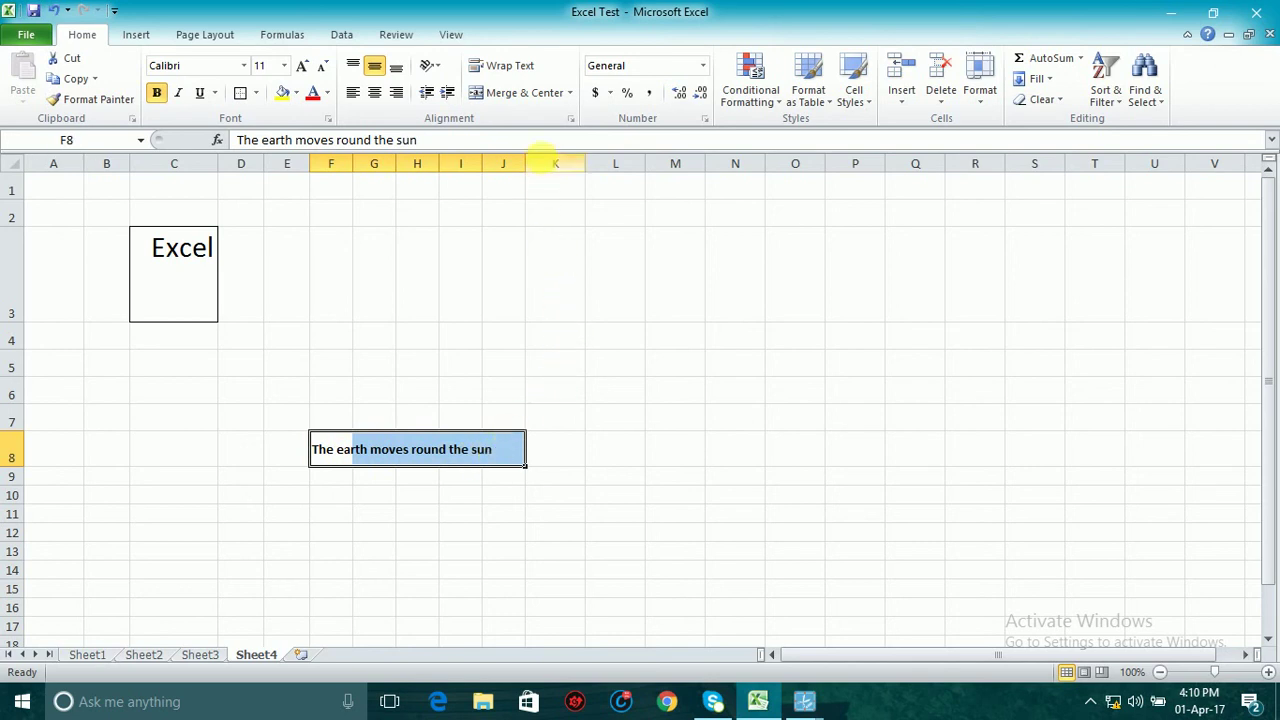
{"action": "left_click", "coordinate": [571, 93]}
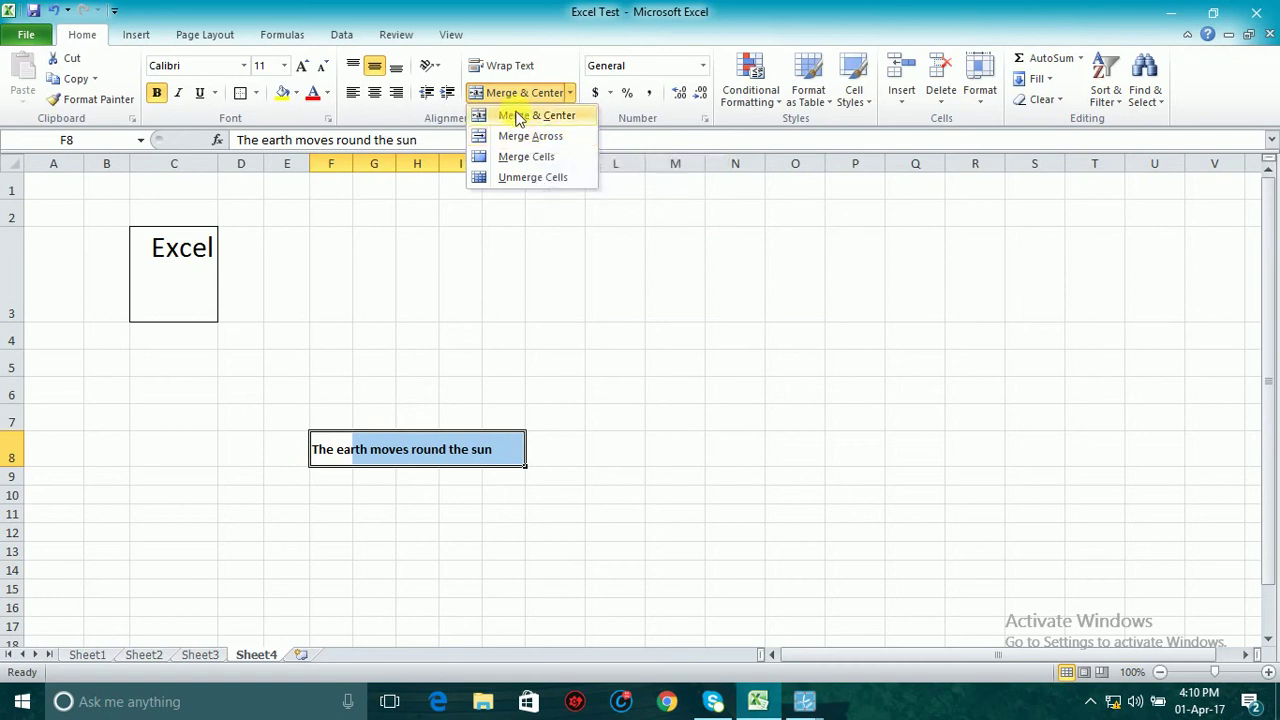
{"action": "left_click", "coordinate": [519, 118]}
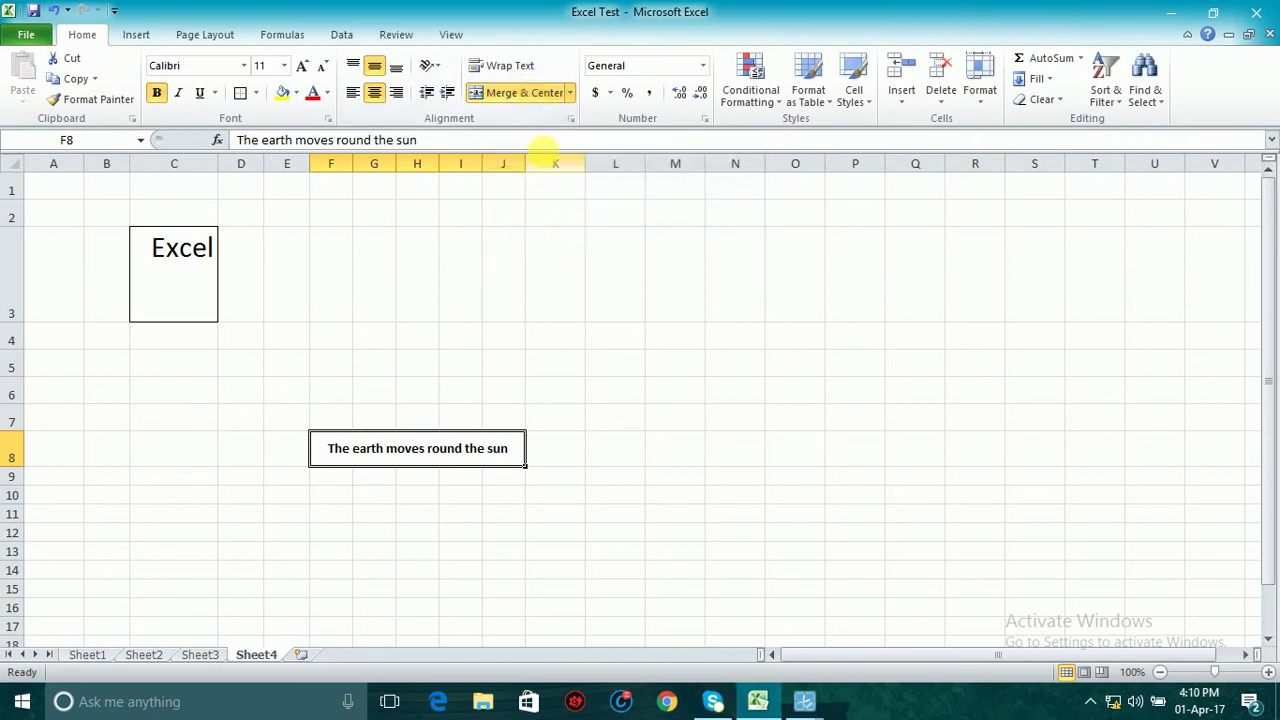
Step: Unmerge the sentence cells F8 to J8 and reapply Merge & Center to them
{"action": "left_click", "coordinate": [513, 92]}
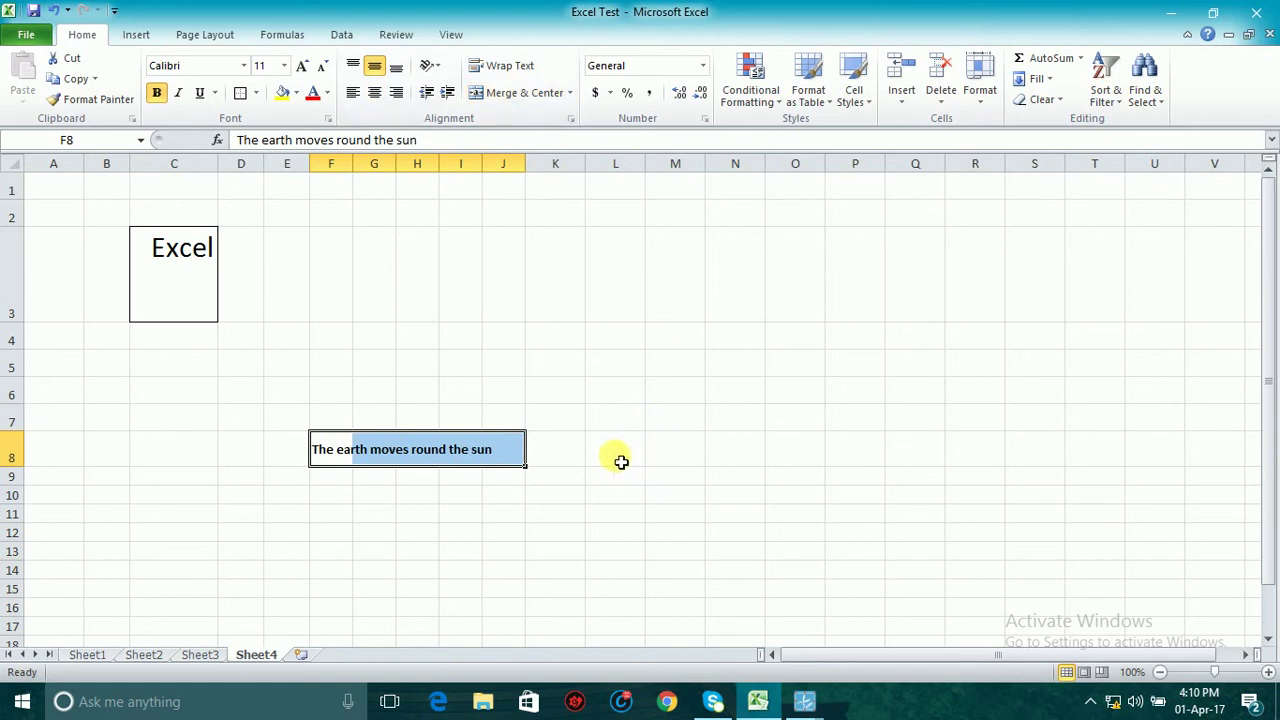
{"action": "left_click", "coordinate": [525, 100]}
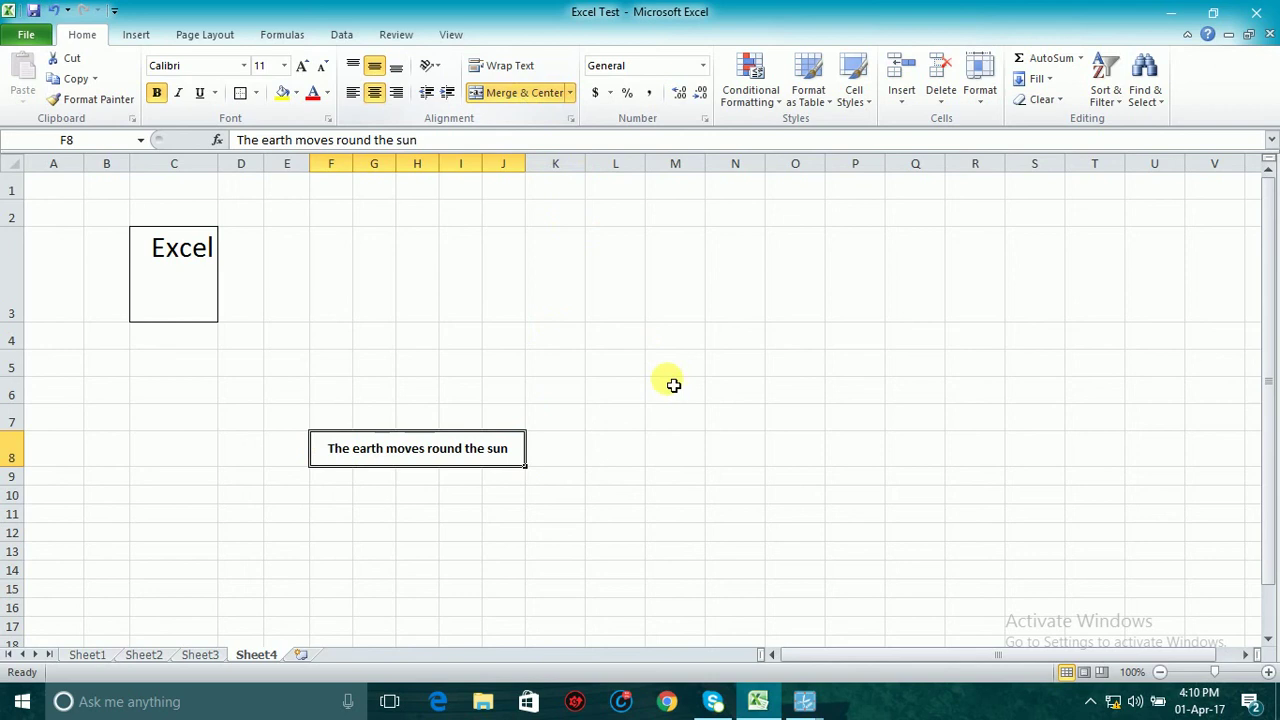
Step: Narrow columns F through J evenly so the merged cell becomes too small for its sentence
{"action": "left_click_drag", "start_coordinate": [331, 165], "coordinate": [518, 176]}
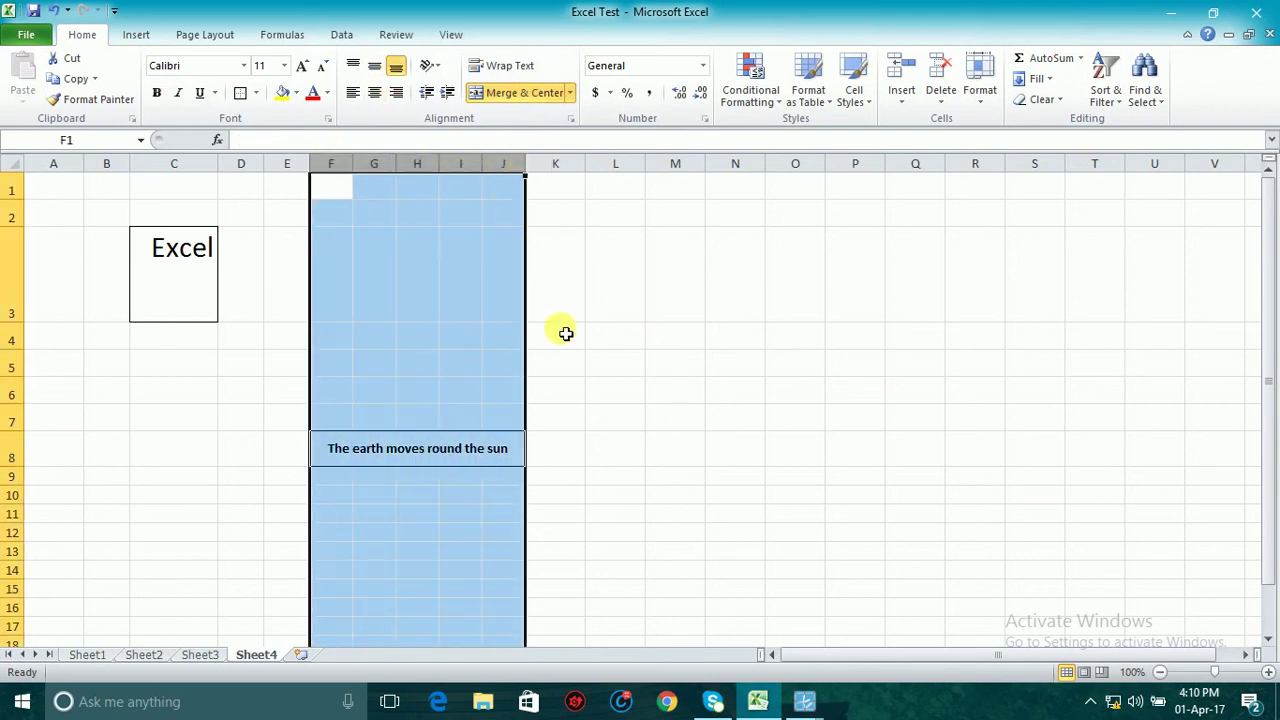
{"action": "left_click", "coordinate": [440, 452]}
{"action": "left_click_drag", "start_coordinate": [331, 165], "coordinate": [508, 170]}
{"action": "left_click", "coordinate": [470, 418]}
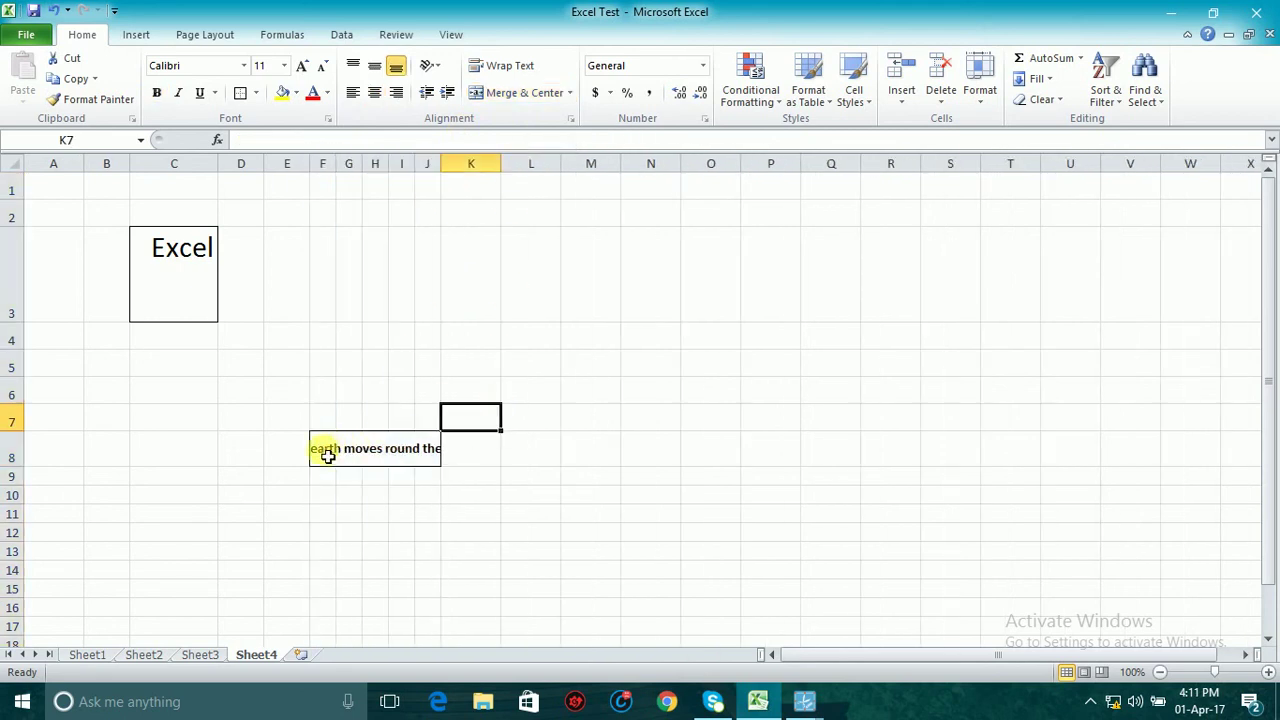
Step: Left-align the sentence in the merged cell F8
{"action": "left_click", "coordinate": [326, 450]}
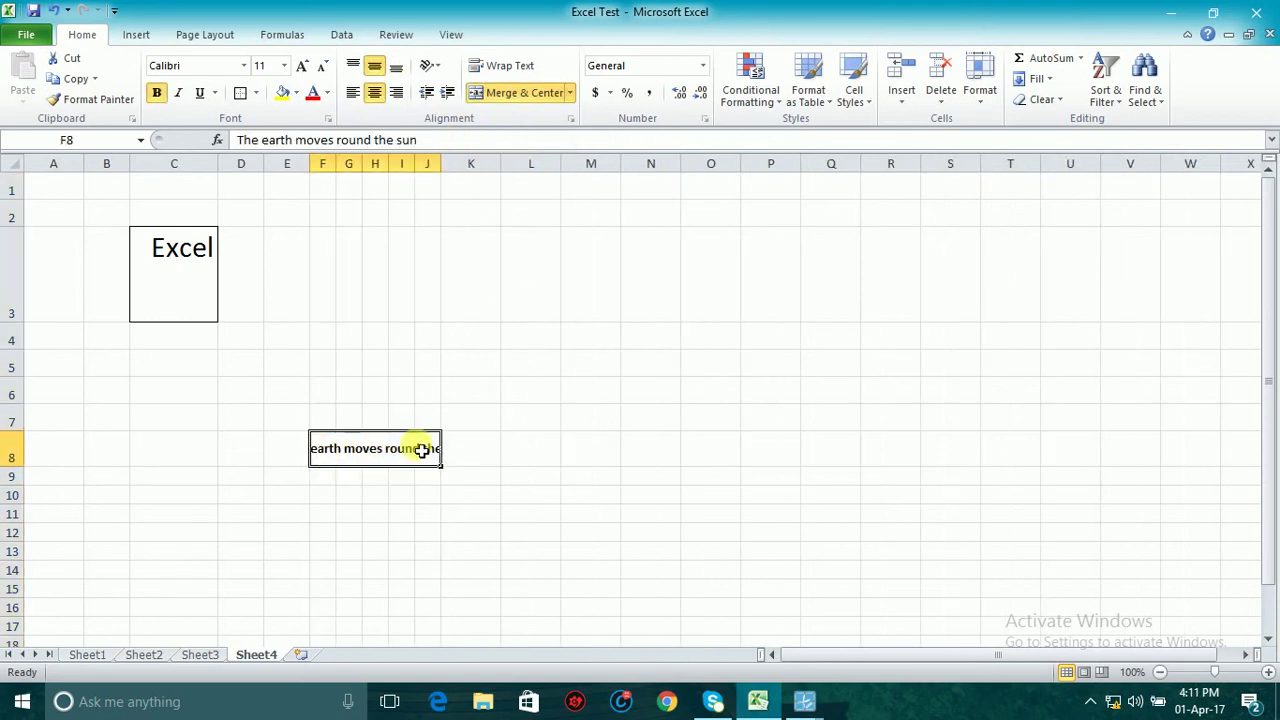
{"action": "left_click", "coordinate": [352, 92]}
{"action": "left_click", "coordinate": [531, 528]}
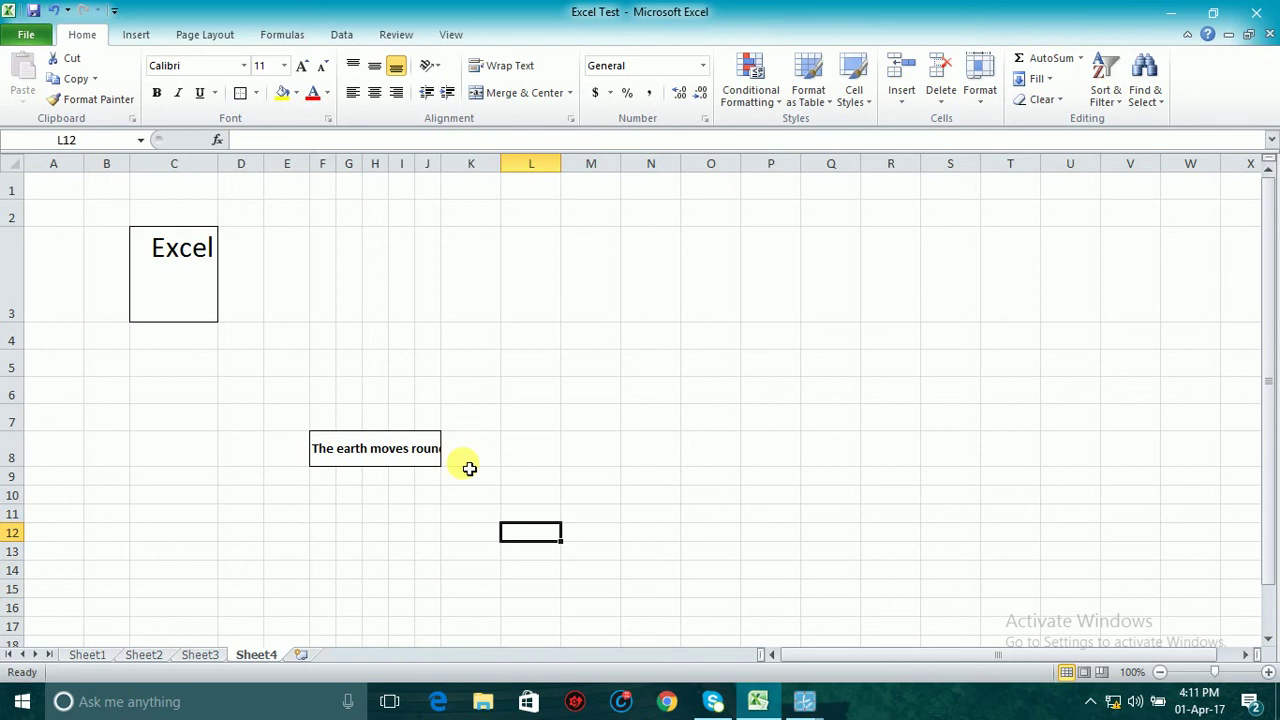
Step: Turn on Wrap Text for the sentence in the merged cell F8
{"action": "left_click", "coordinate": [397, 457]}
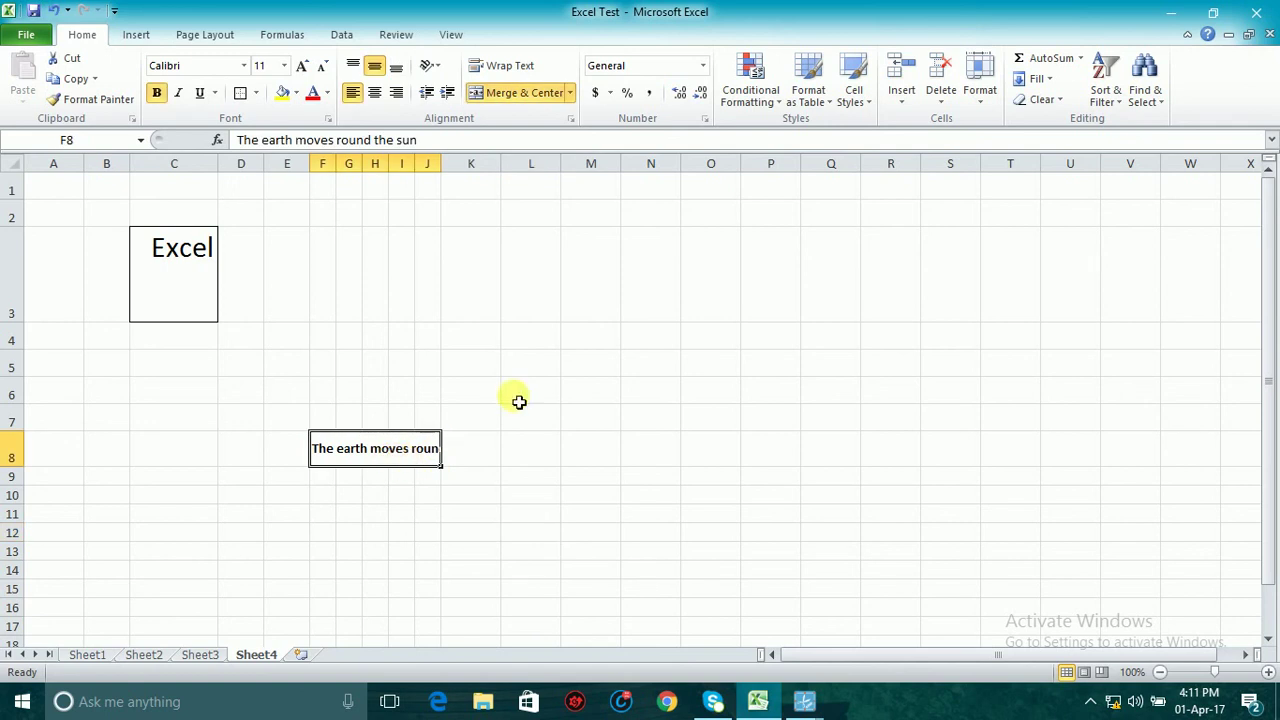
{"action": "left_click", "coordinate": [512, 69]}
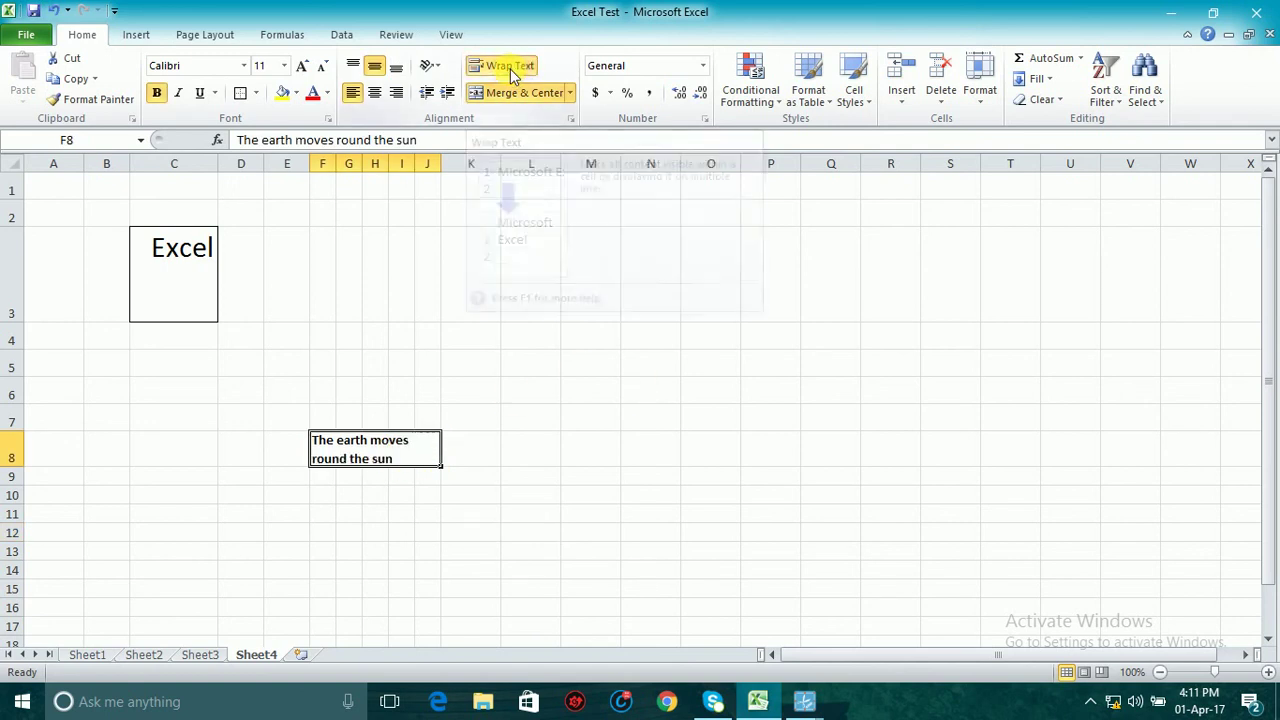
{"action": "left_click", "coordinate": [445, 521]}
Step: Turn off Wrap Text for the merged cell F8 and widen columns F through J to fit the sentence on one line
{"action": "left_click", "coordinate": [387, 462]}
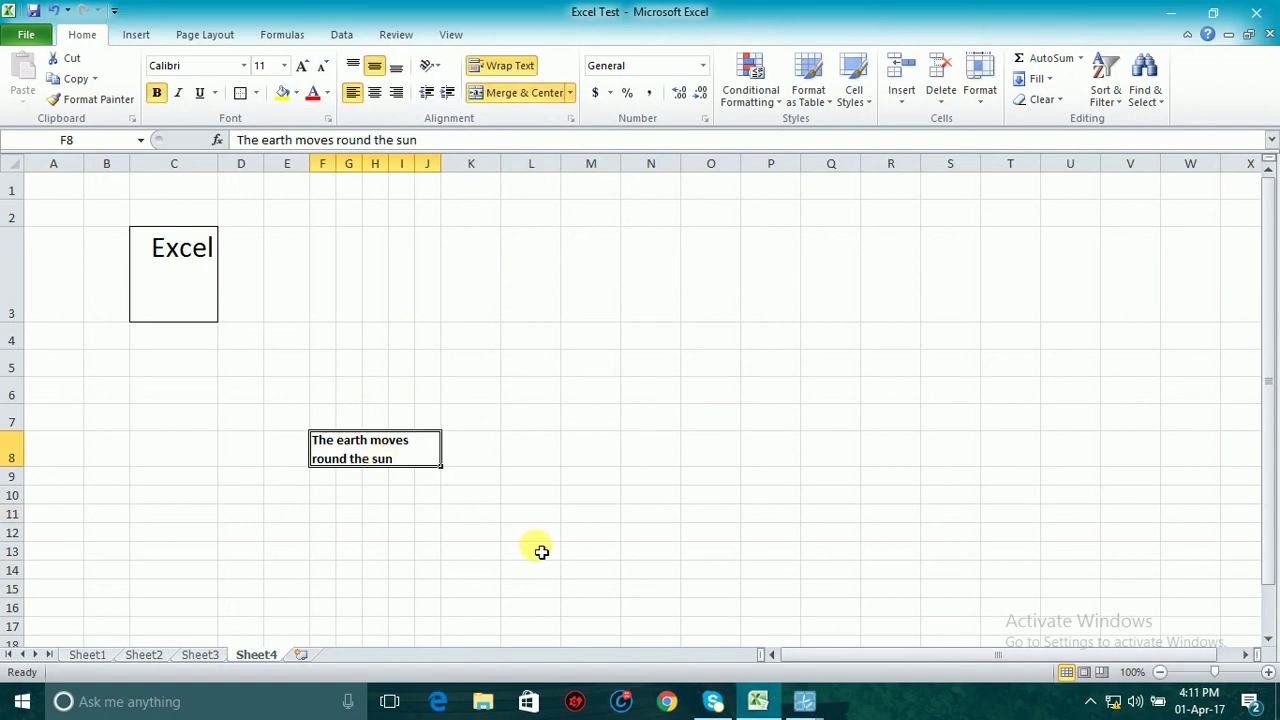
{"action": "left_click", "coordinate": [509, 68]}
{"action": "left_click_drag", "start_coordinate": [336, 164], "coordinate": [507, 171]}
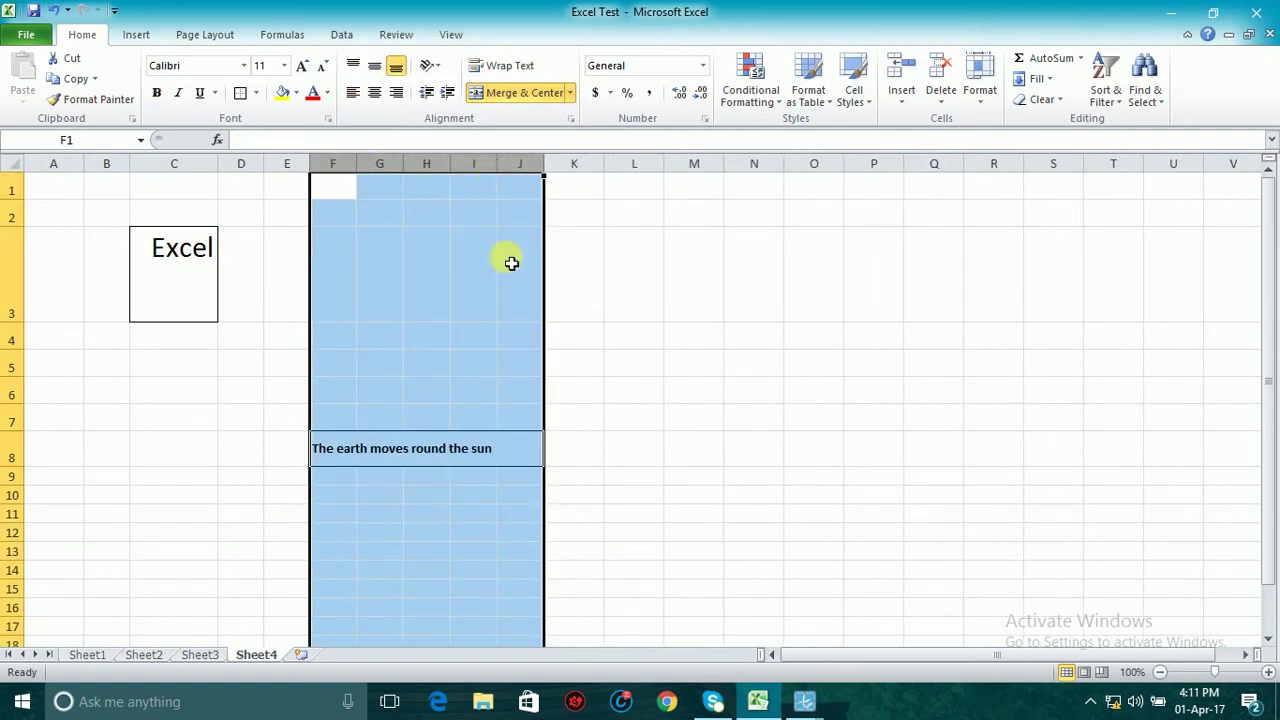
{"action": "left_click", "coordinate": [545, 474]}
{"action": "left_click", "coordinate": [479, 452]}
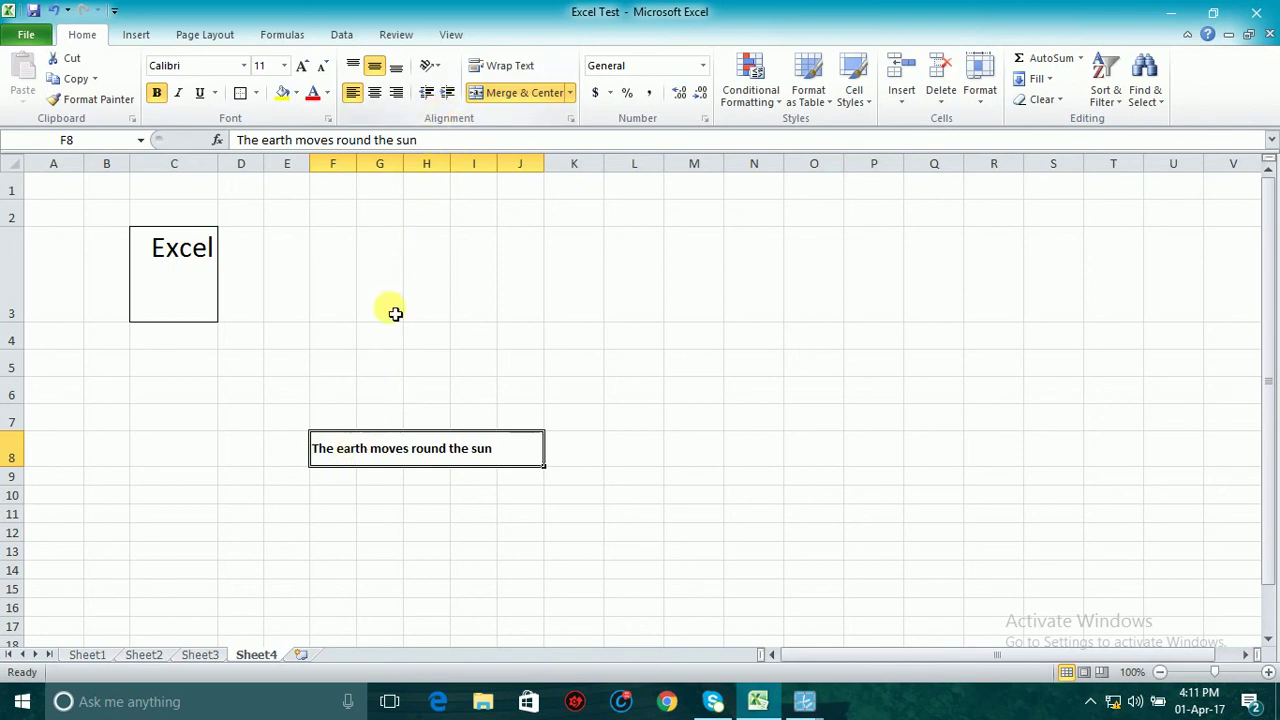
{"action": "left_click", "coordinate": [338, 492]}
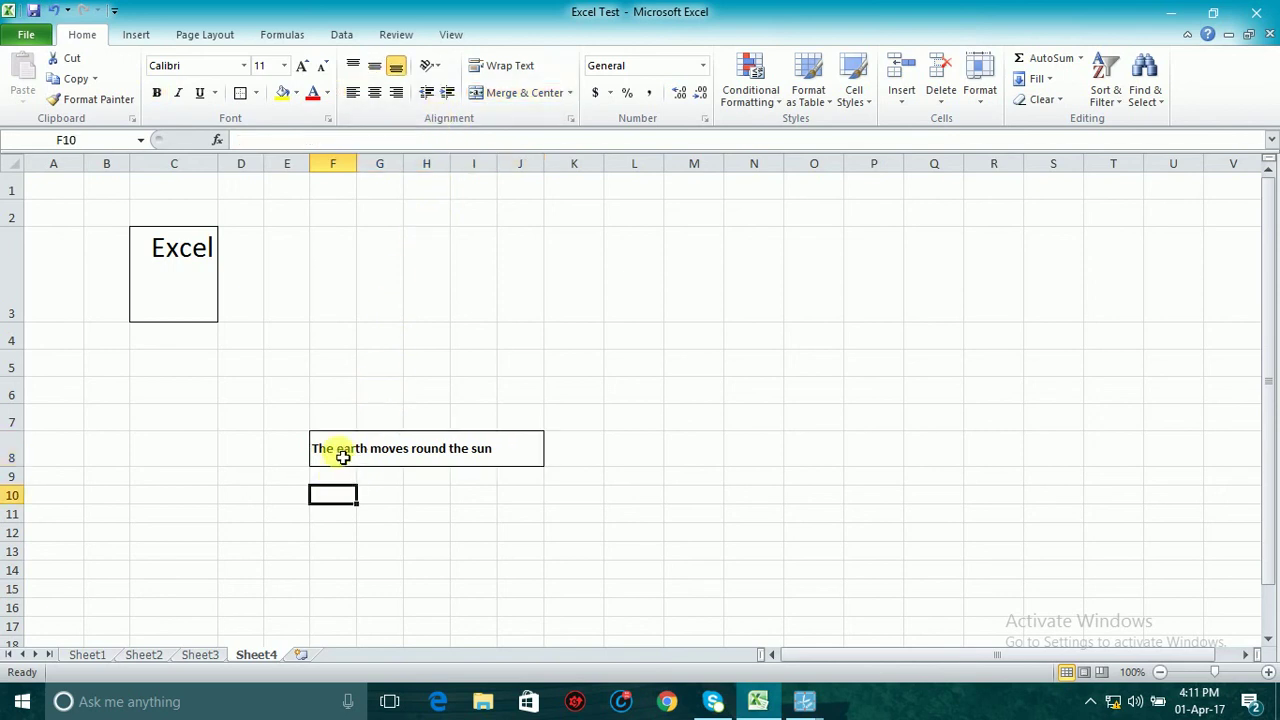
Step: Insert several leading spaces before the sentence in the merged cell F8 to shift its text inward
{"action": "left_click", "coordinate": [342, 457]}
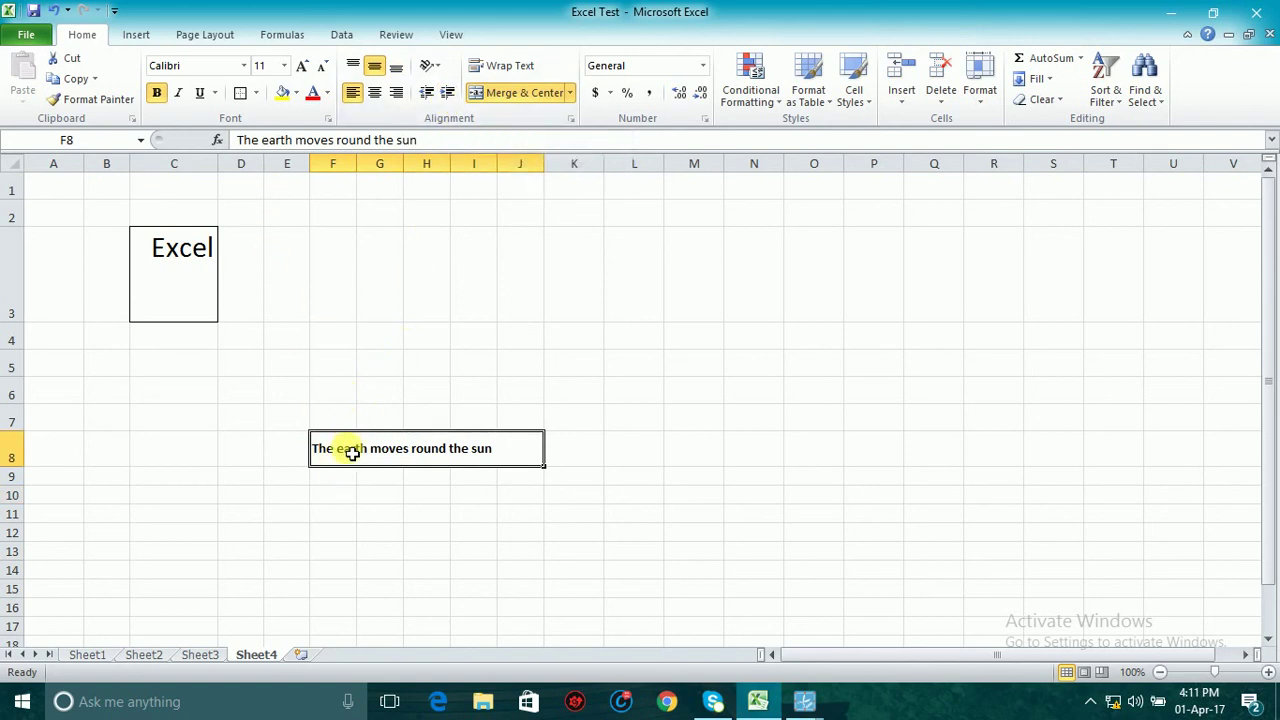
{"action": "left_click", "coordinate": [246, 140]}
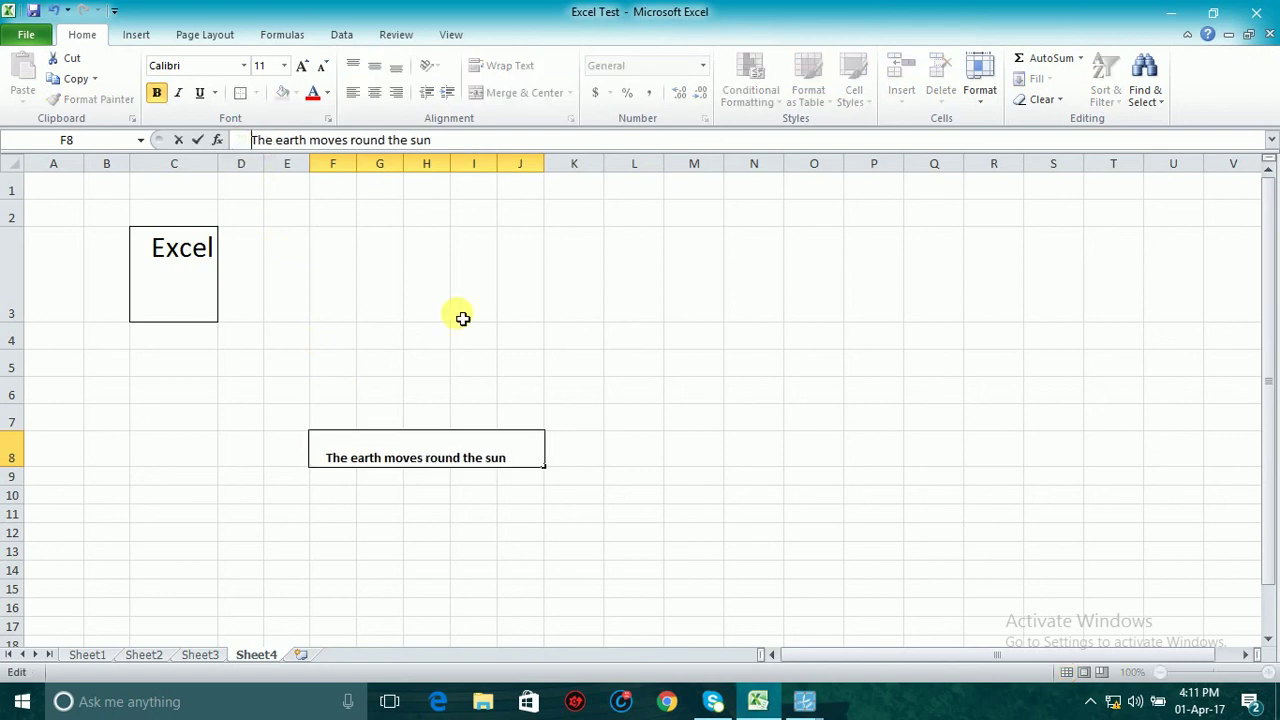
{"action": "left_click", "coordinate": [428, 336]}
{"action": "left_click", "coordinate": [383, 434]}
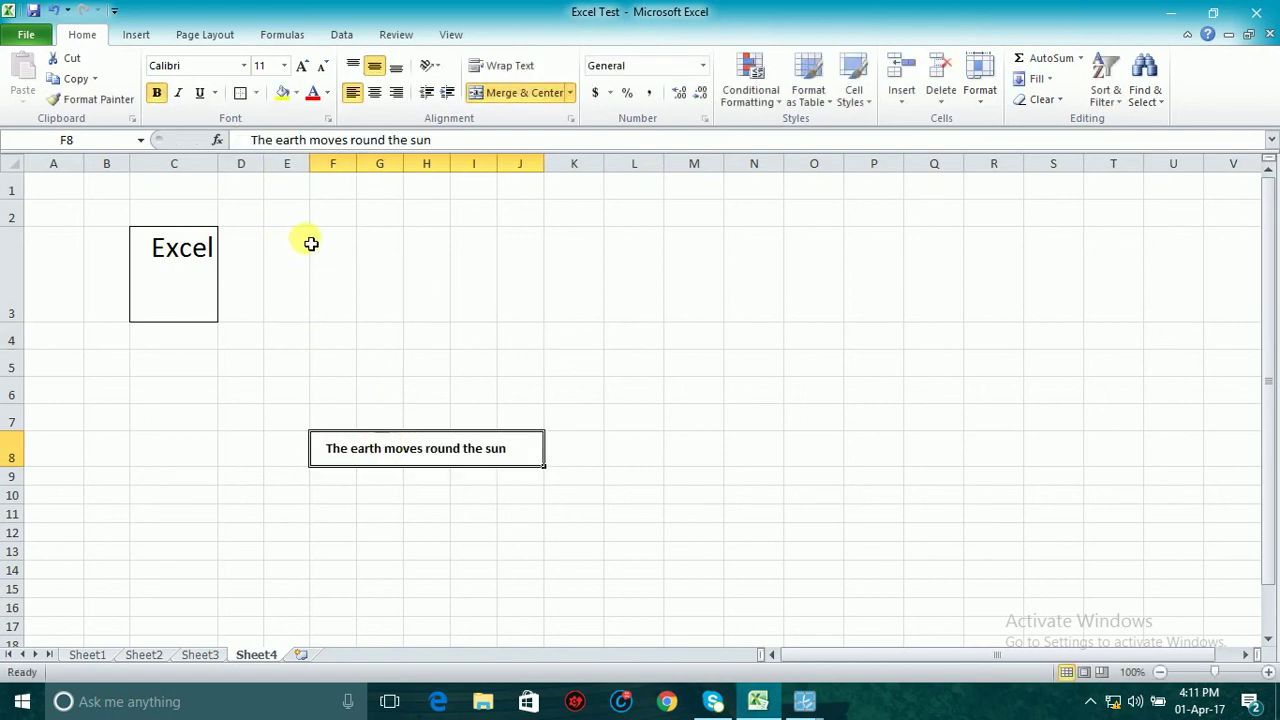
Step: Delete the leading spaces before the sentence in the merged cell F8
{"action": "left_click", "coordinate": [250, 140]}
{"action": "key", "text": "BackSpace"}
{"action": "key", "text": "BackSpace"}
{"action": "key", "text": "BackSpace"}
{"action": "key", "text": "BackSpace"}
{"action": "left_click", "coordinate": [562, 515]}
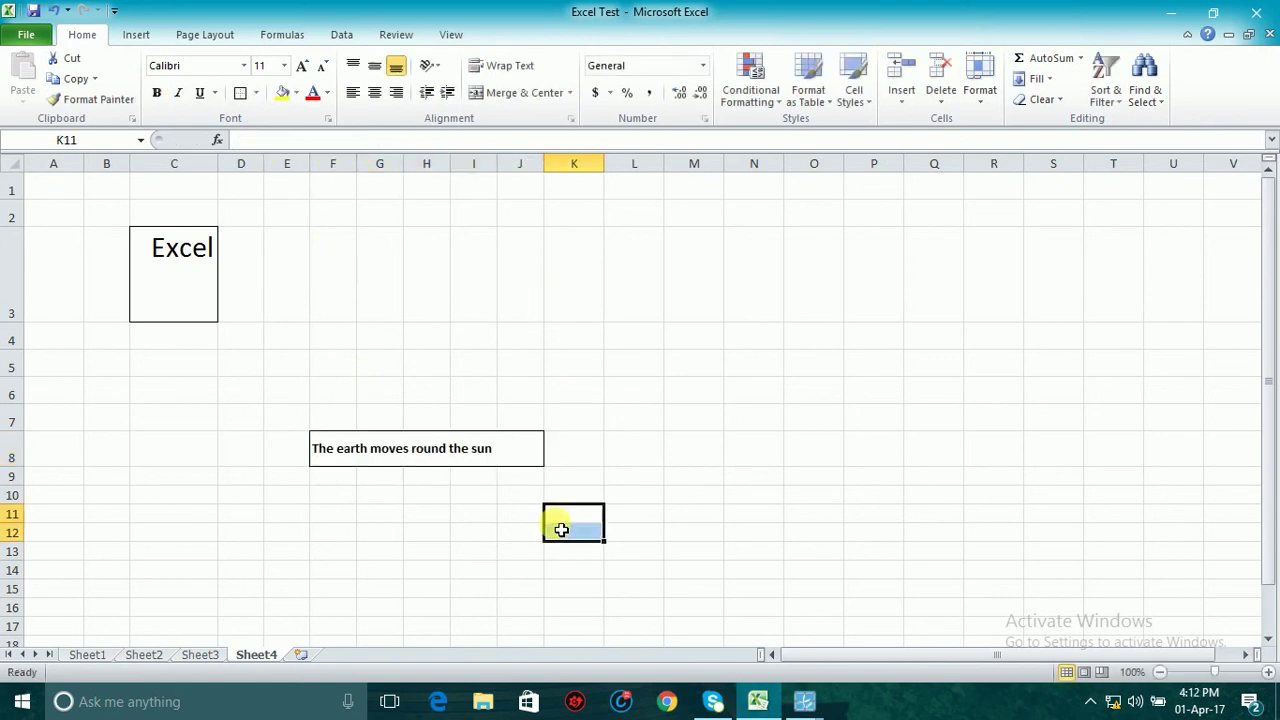
Step: Increase the indent of the sentence in the merged cell F8 by several levels
{"action": "left_click", "coordinate": [429, 451]}
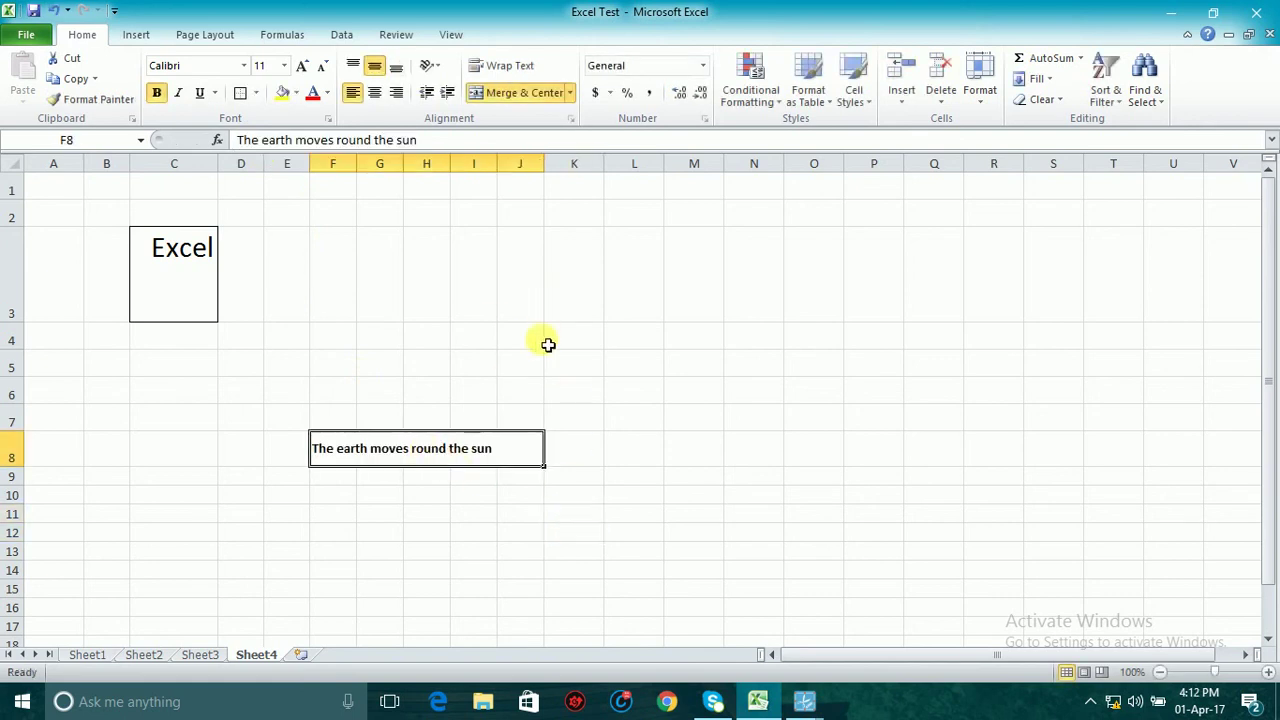
{"action": "left_click", "coordinate": [447, 93]}
{"action": "left_click", "coordinate": [447, 93]}
{"action": "left_click", "coordinate": [447, 93]}
{"action": "left_click", "coordinate": [447, 93]}
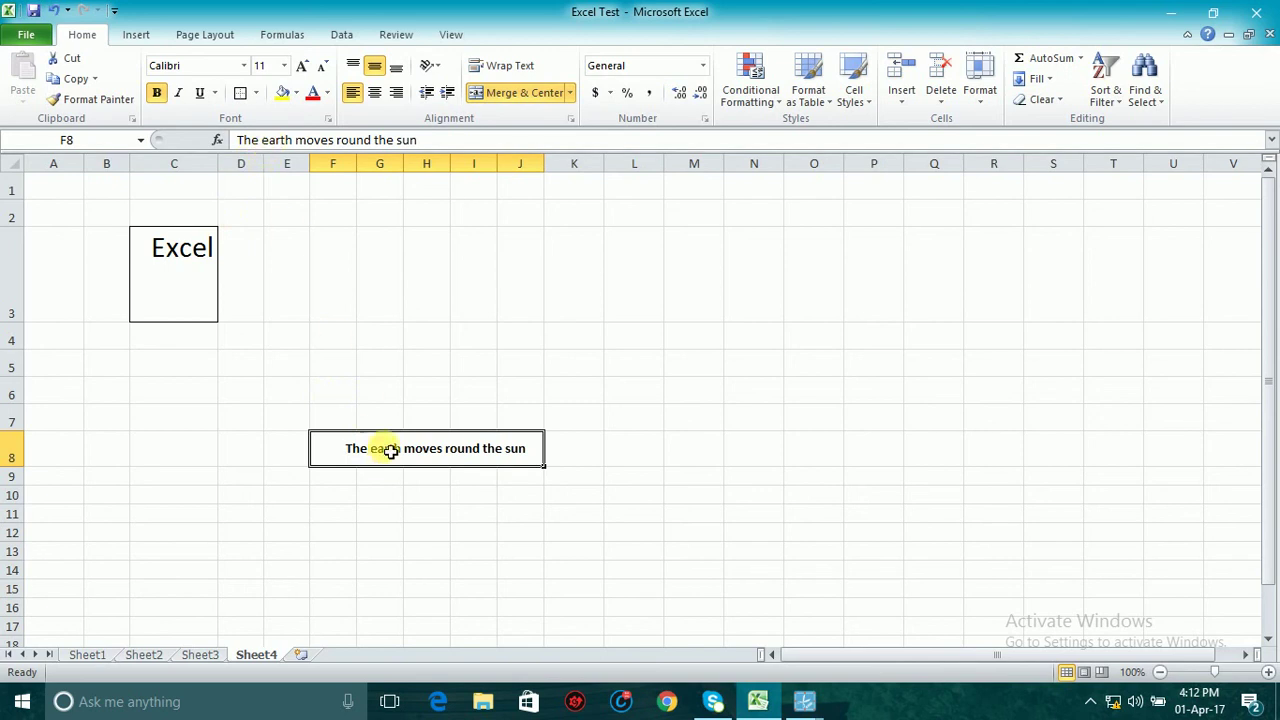
Step: Decrease the indent of the sentence in F8 until it starts at the cell's left edge, and leave the merged cell selected
{"action": "left_click", "coordinate": [427, 93]}
{"action": "left_click", "coordinate": [427, 93]}
{"action": "left_click", "coordinate": [427, 93]}
{"action": "left_click", "coordinate": [427, 93]}
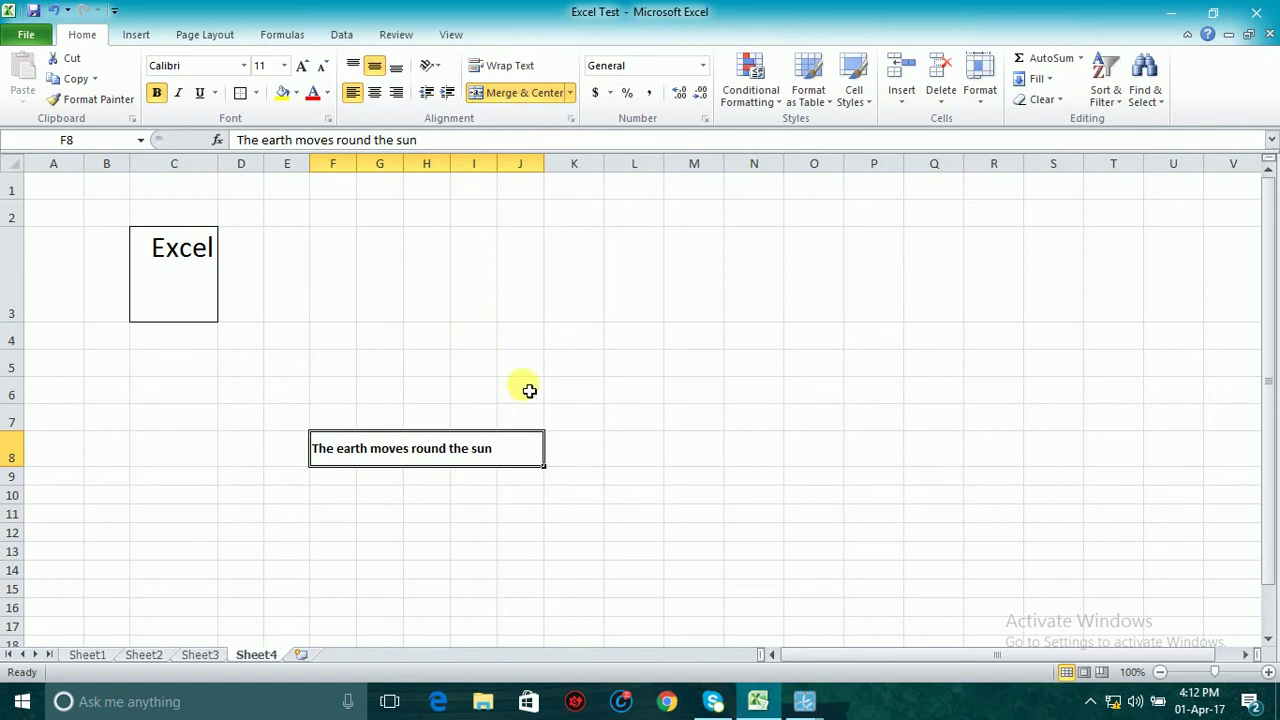
{"action": "left_click", "coordinate": [666, 464]}
{"action": "left_click", "coordinate": [501, 460]}
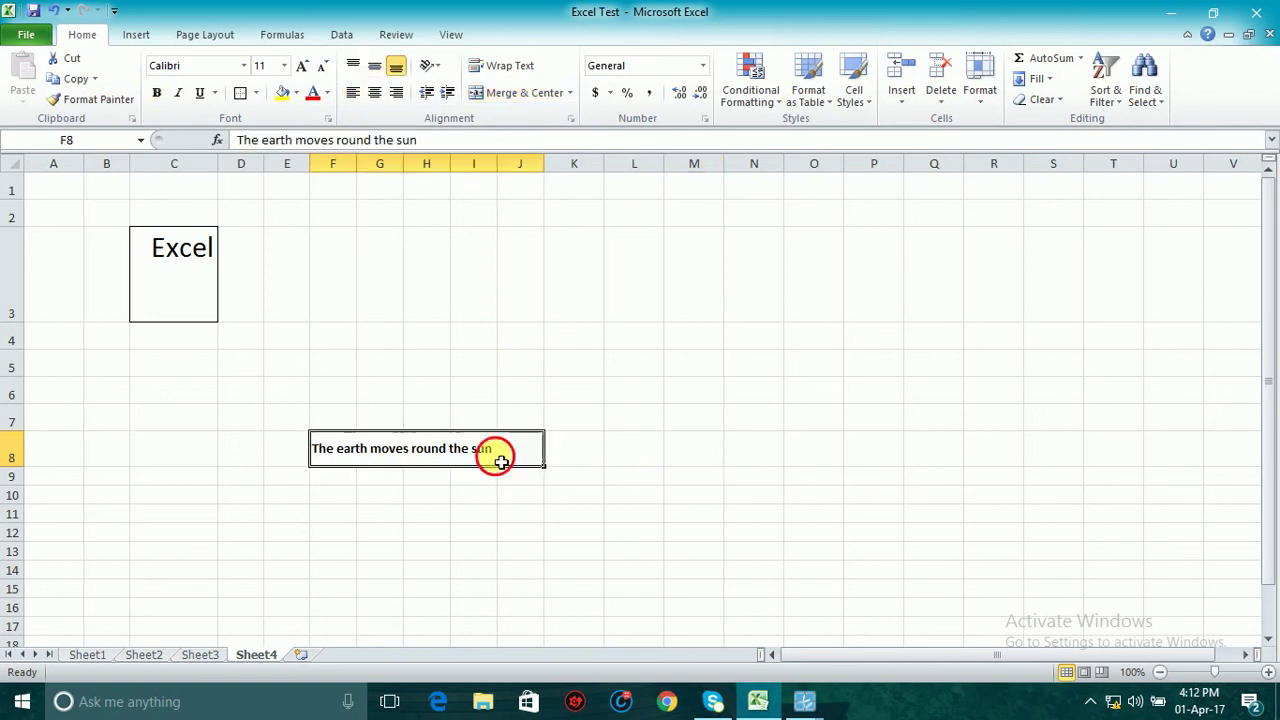